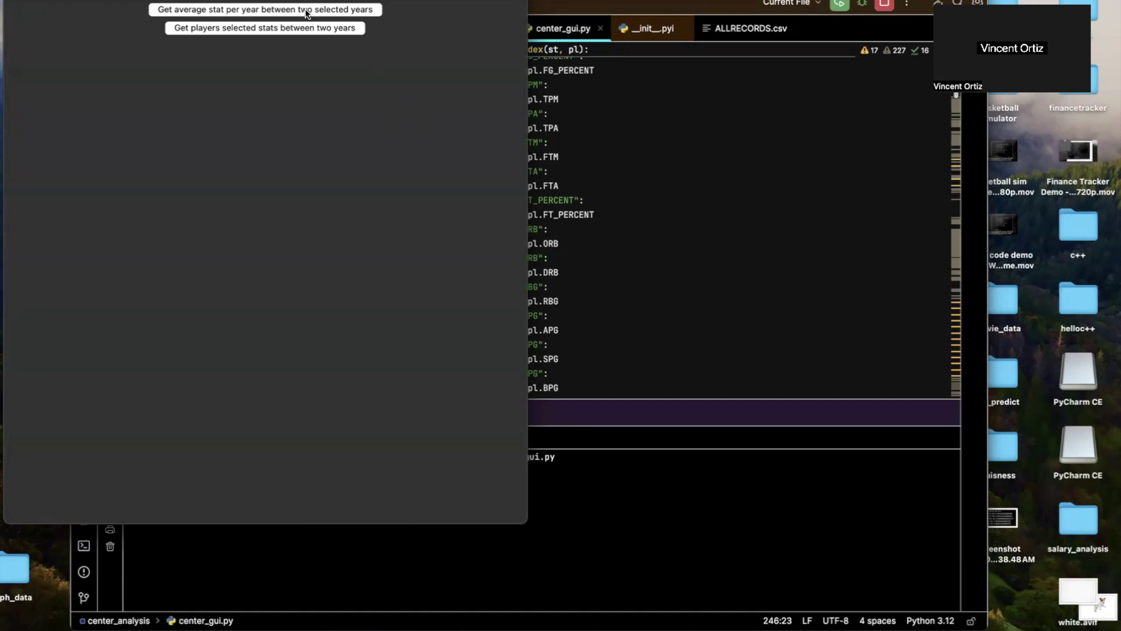
Open the average stat per year view and set the year range from 1980 to 1990.
click(15, 0)
click(840, 4)
click(201, 10)
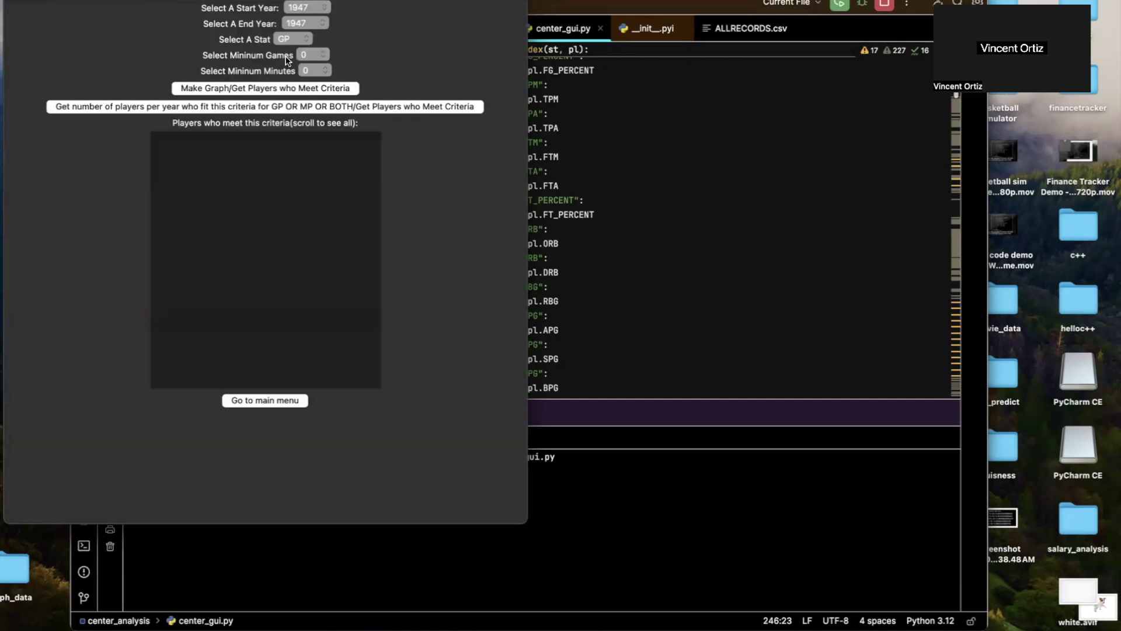
click(299, 27)
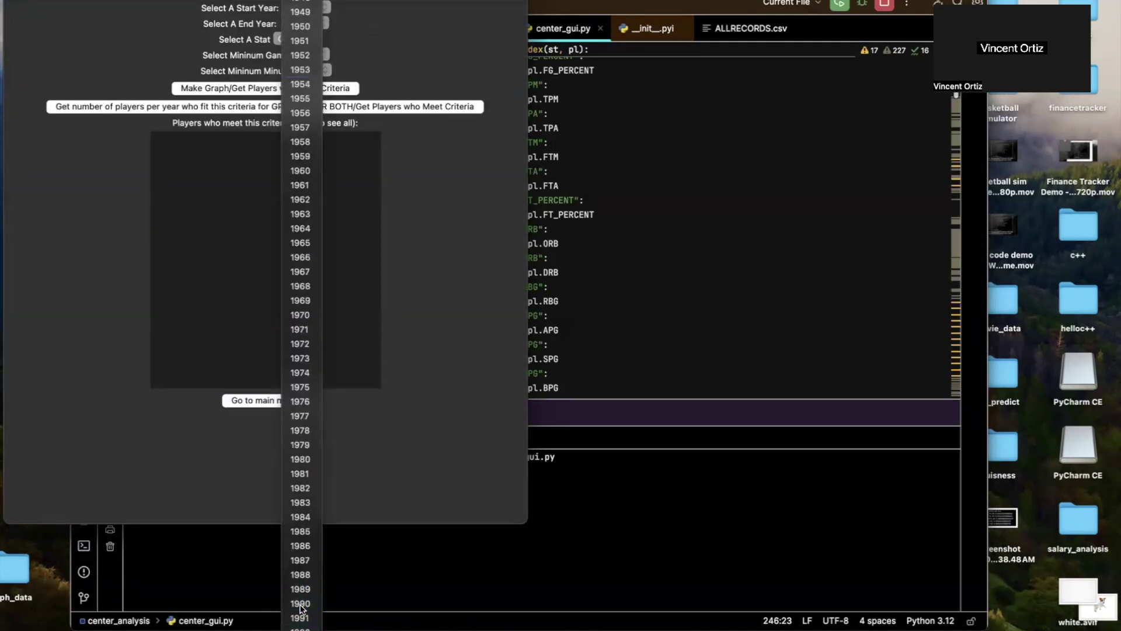
click(302, 605)
click(306, 8)
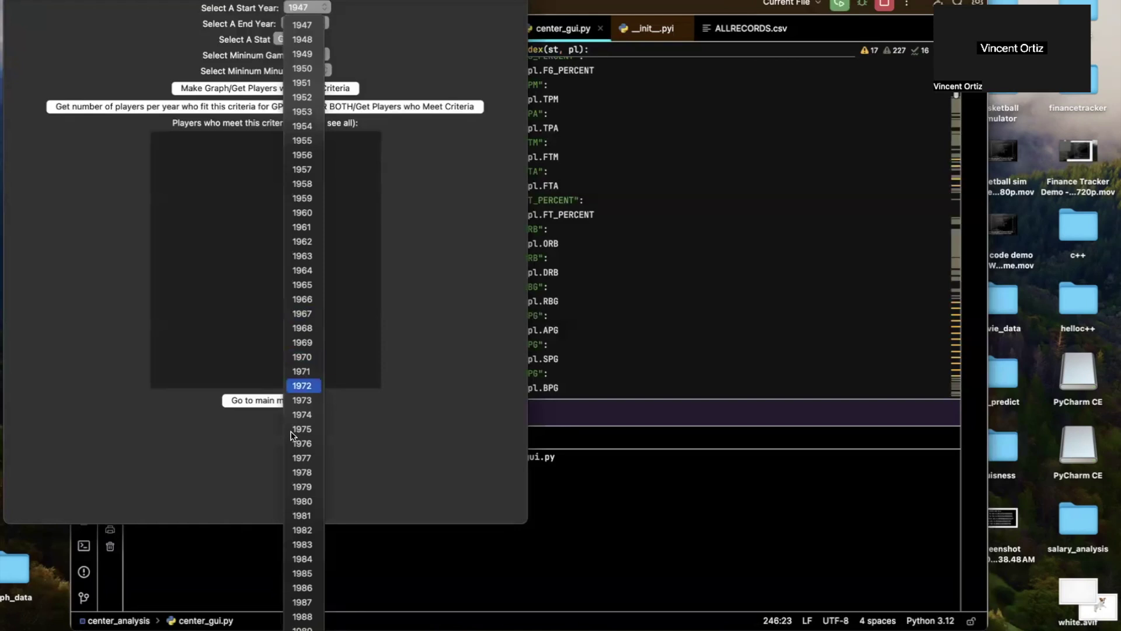
click(300, 500)
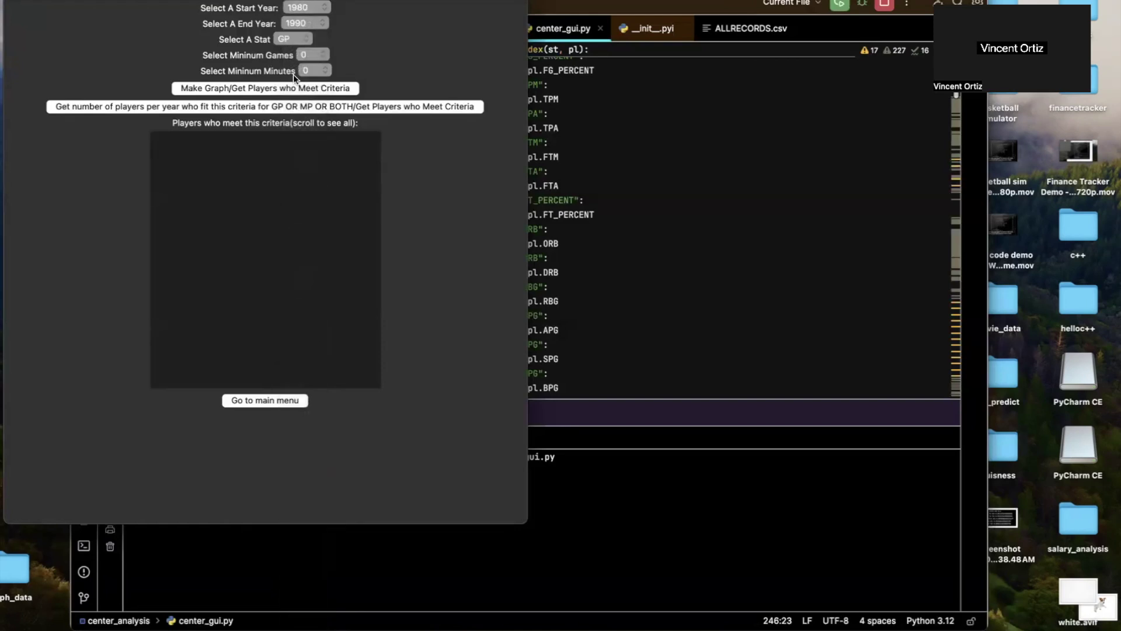
Choose PPG as the stat, with a minimum of 50 games and 10 minutes.
click(292, 39)
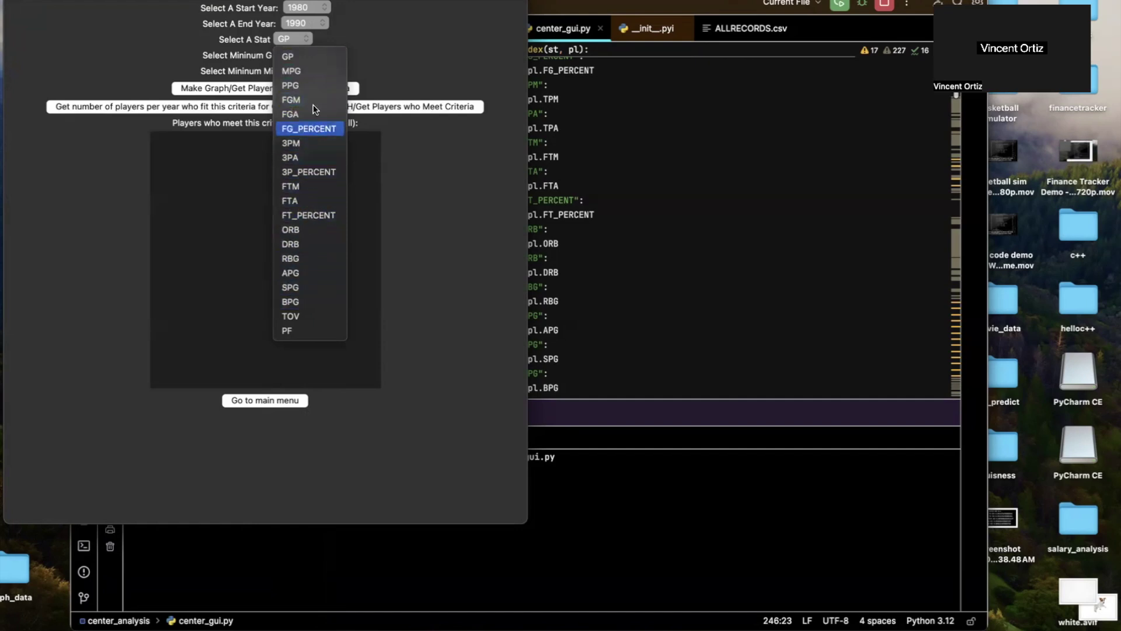
click(305, 85)
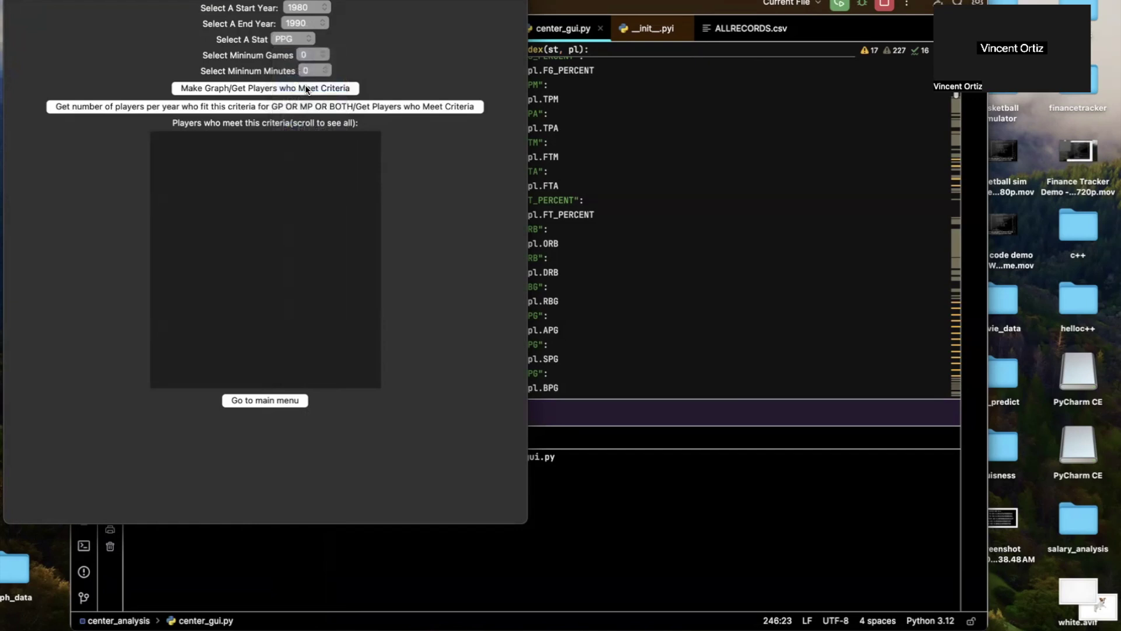
click(313, 53)
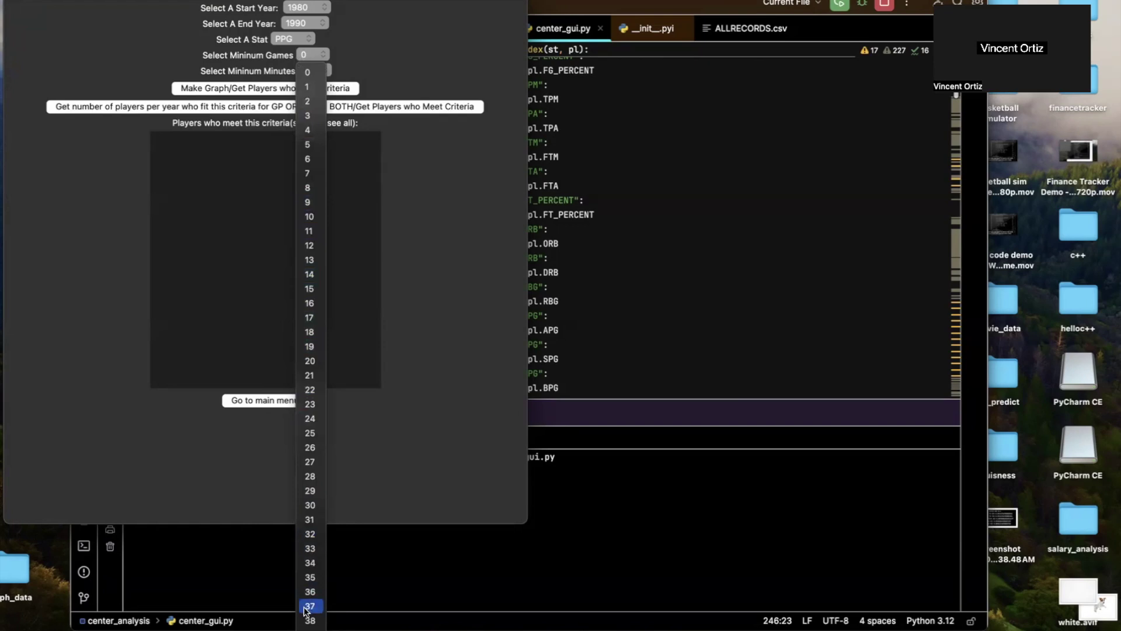
mouse_move(306, 628)
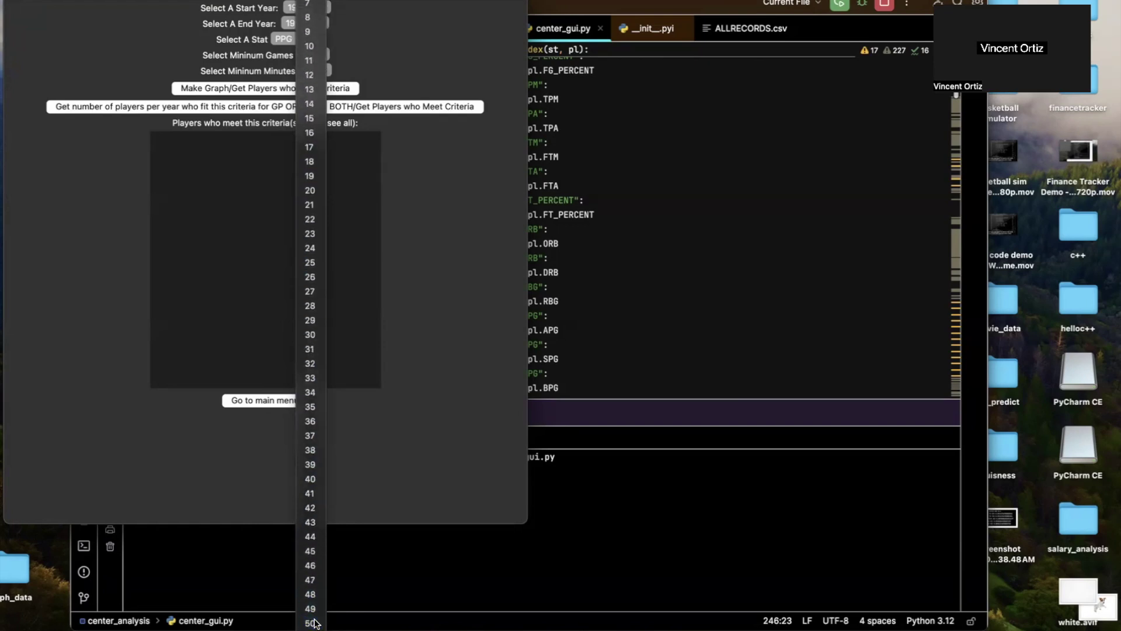
click(310, 623)
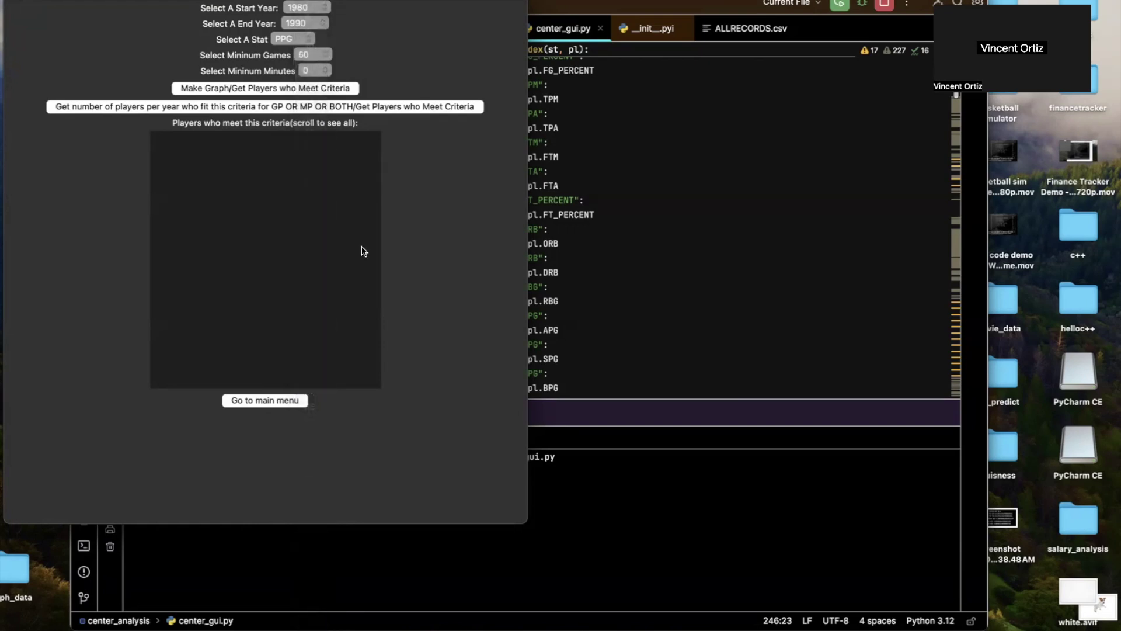
click(310, 68)
click(312, 234)
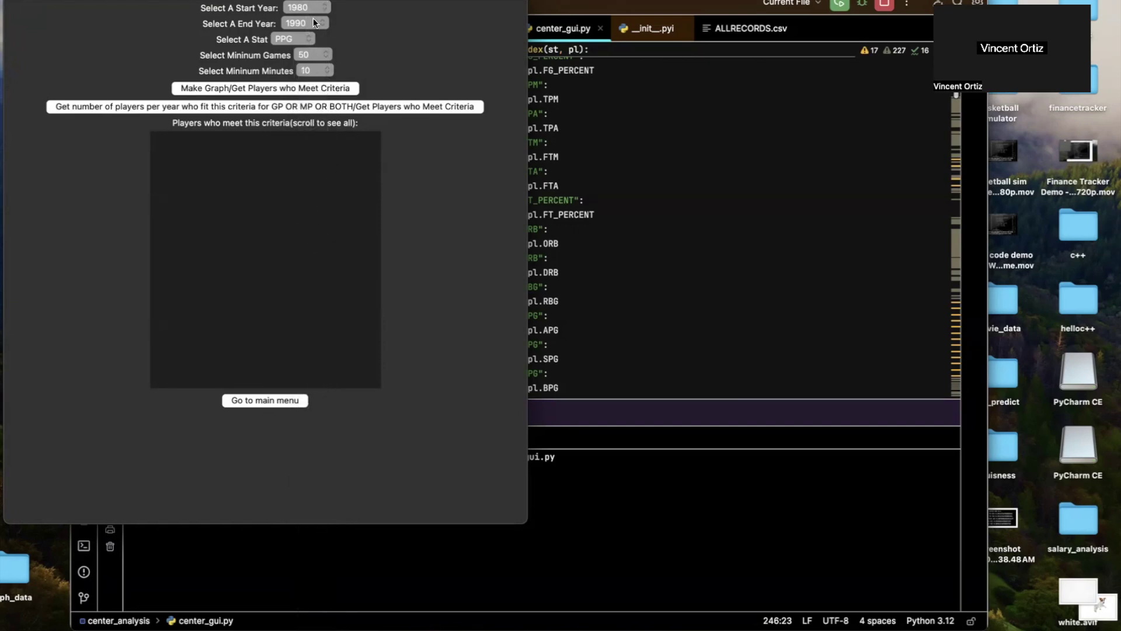
Graph the average PPG per year for players who meet the criteria, and close the figure after viewing it.
click(307, 89)
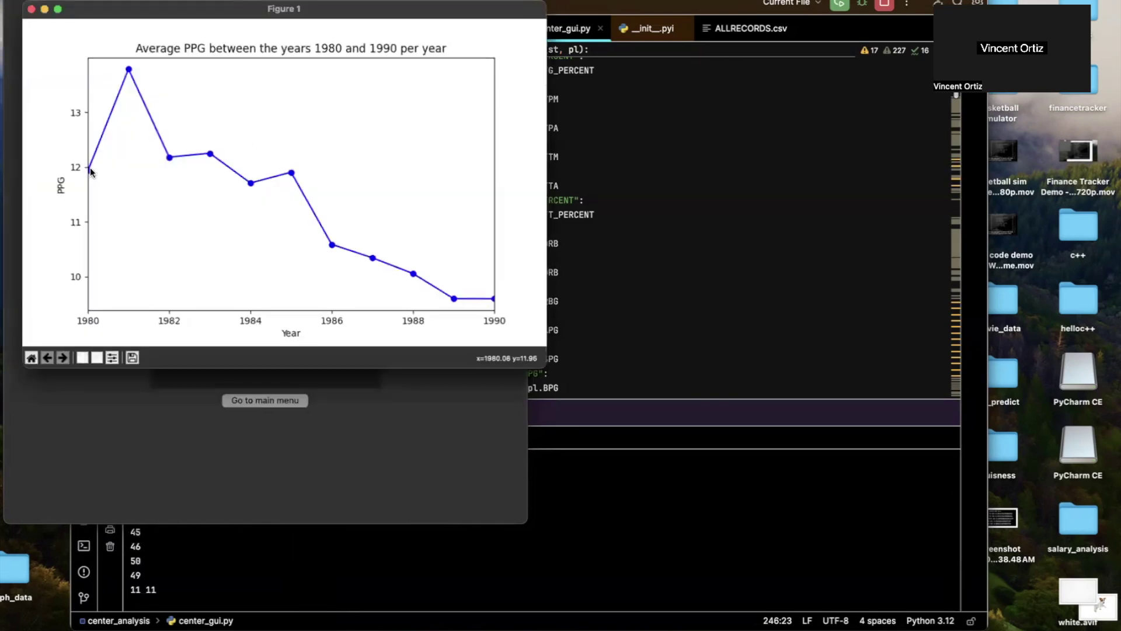
mouse_move(193, 9)
mouse_down()
mouse_move(180, 90)
mouse_move(180, 81)
mouse_move(192, 97)
mouse_move(180, 15)
mouse_move(188, 19)
mouse_up()
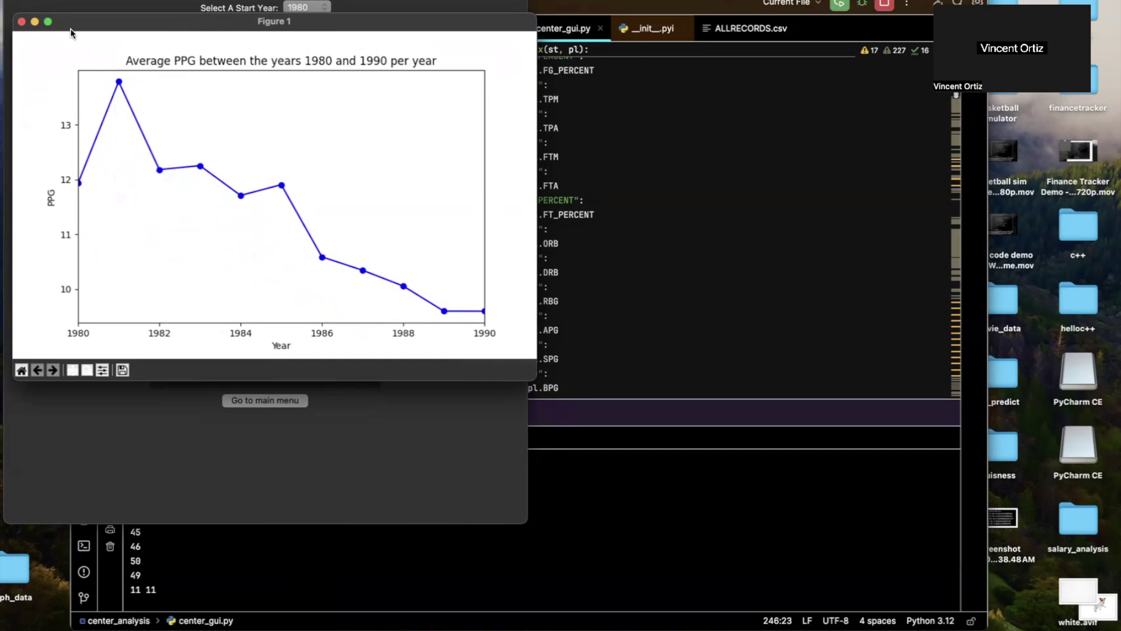
click(21, 23)
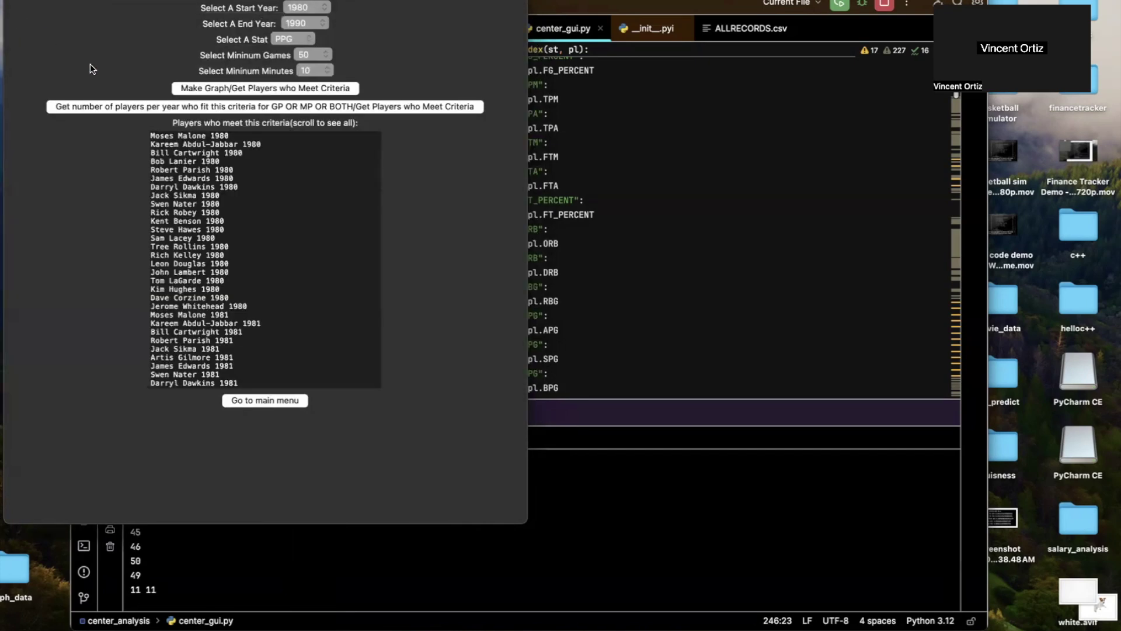
Look through the list of qualifying players, and chart the number of players per year who fit the games and minutes criteria.
scroll(228, 187, down, 20)
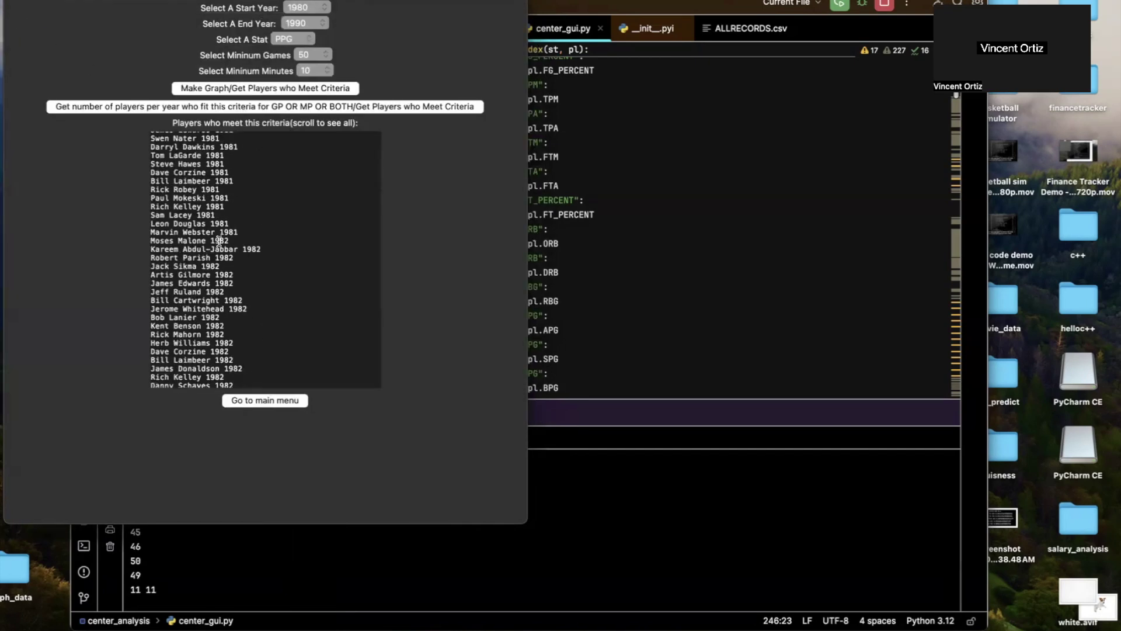
scroll(219, 240, up, 20)
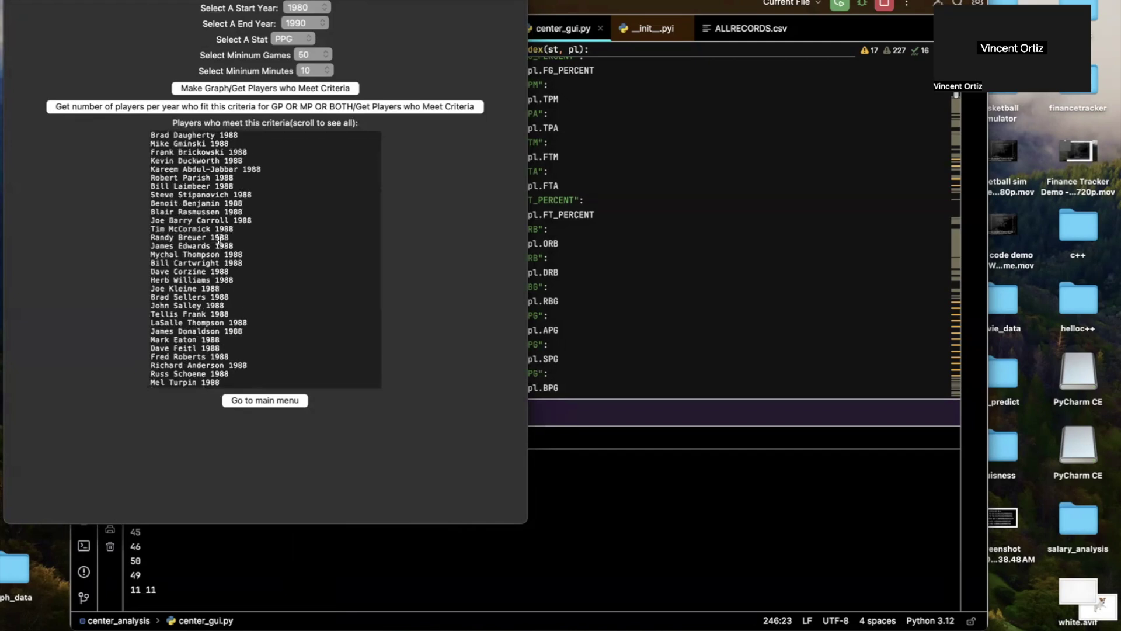
scroll(219, 240, down, 10)
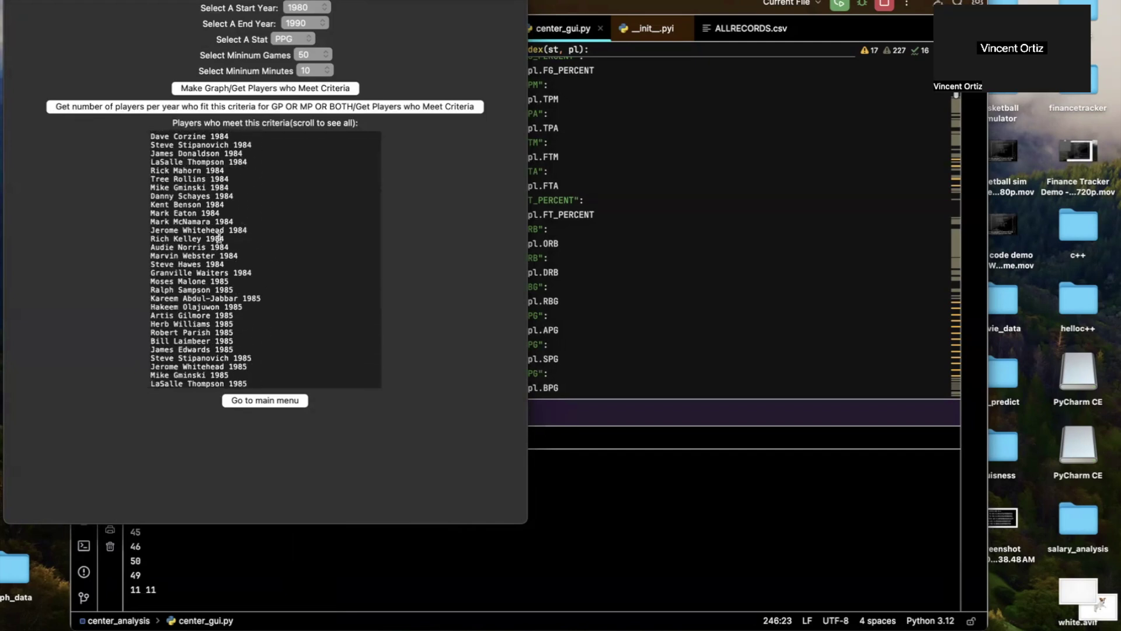
click(289, 104)
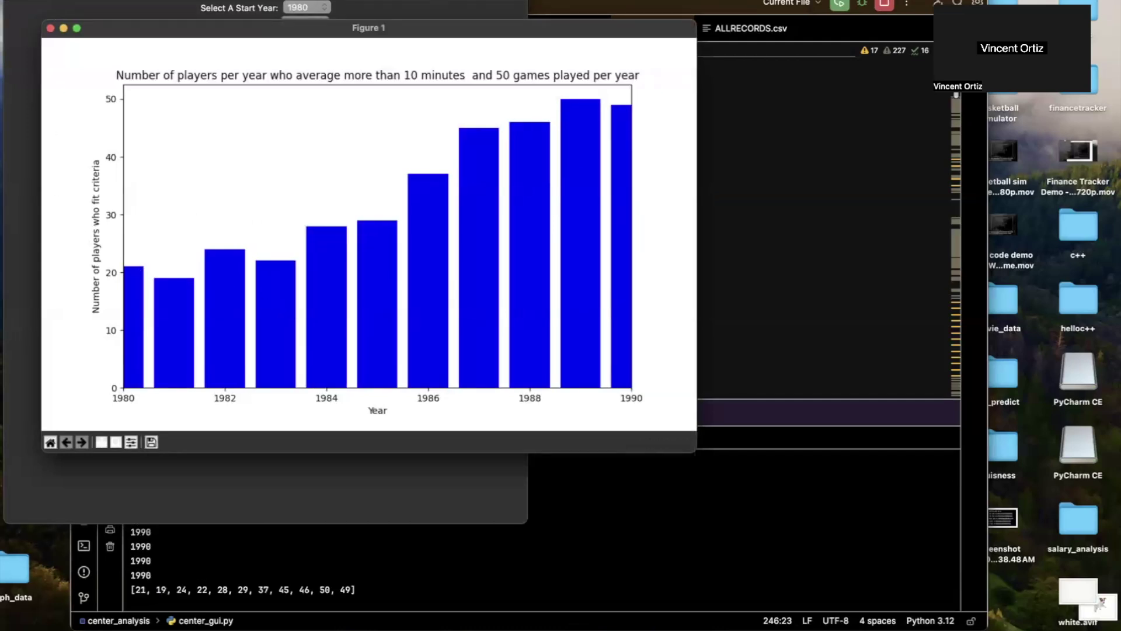
click(51, 28)
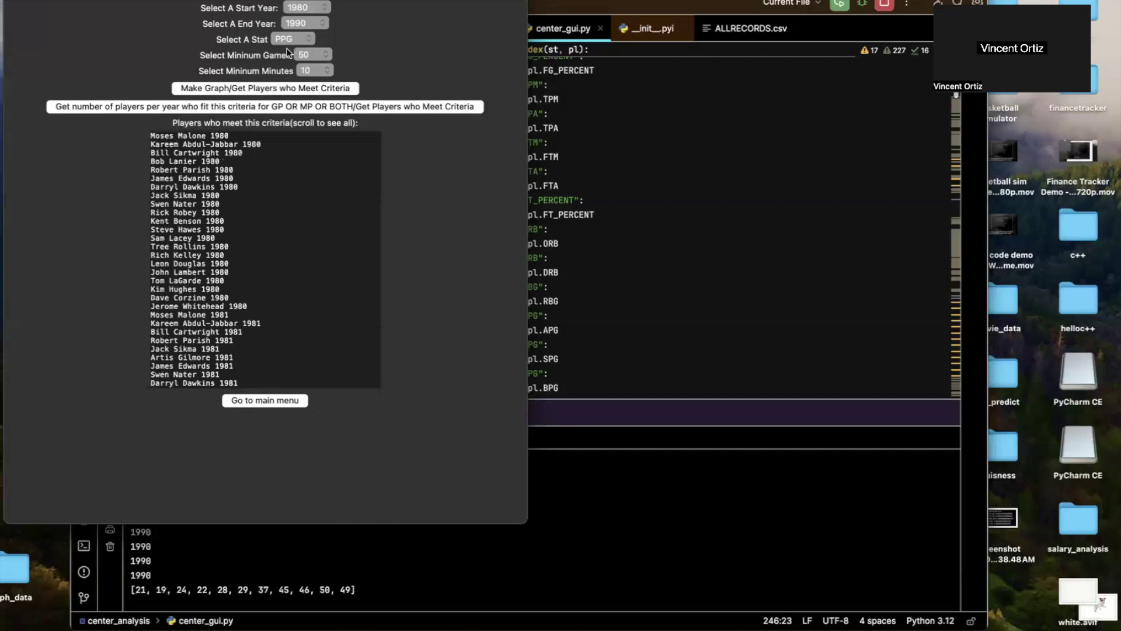
Change the stat to APG and graph its yearly average, closing the figure after viewing it.
click(293, 37)
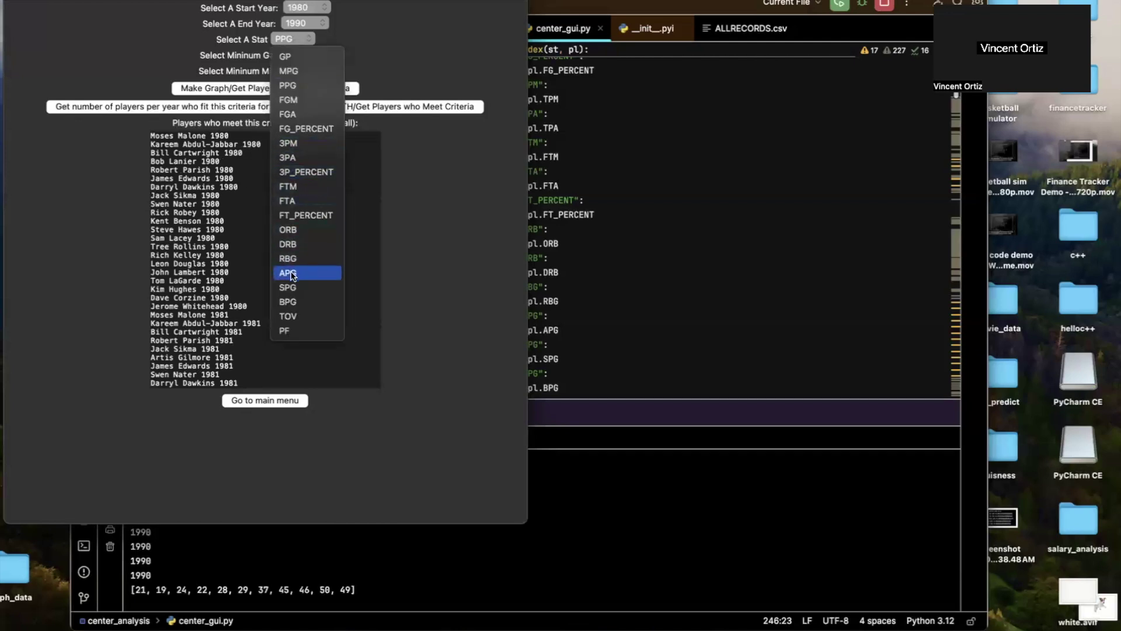
key(Escape)
click(331, 87)
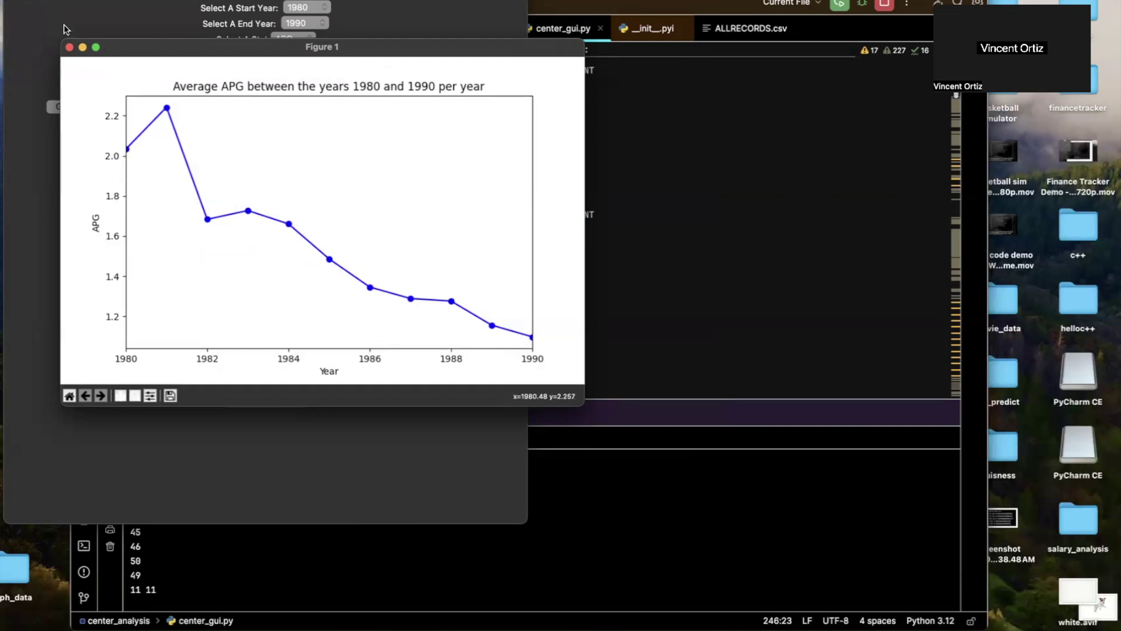
click(69, 47)
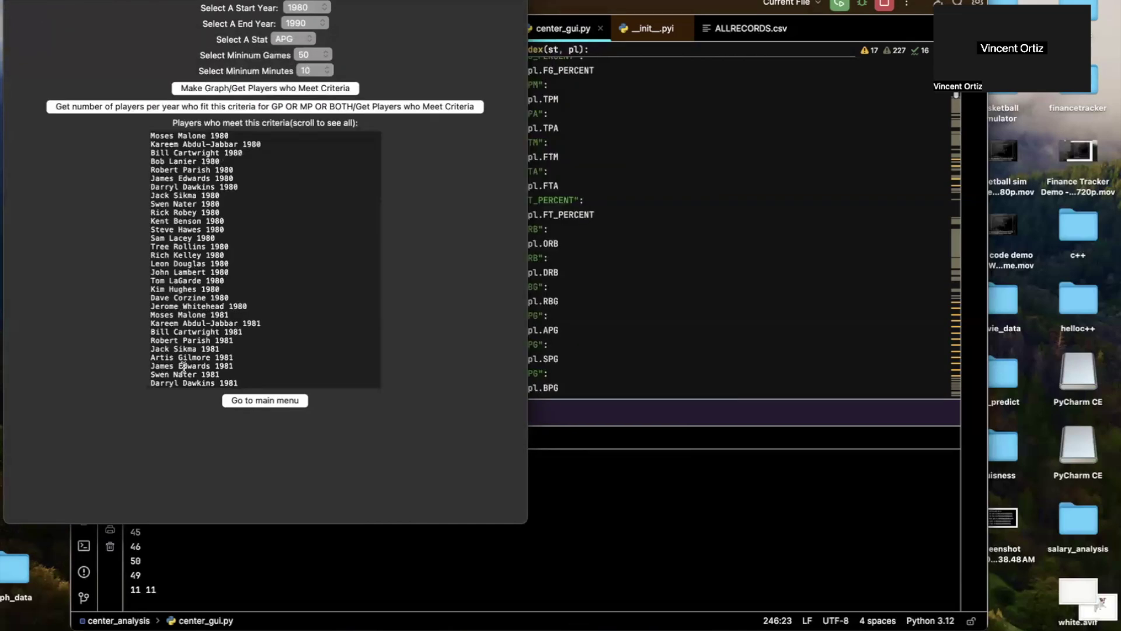
Switch to the players' selected stats between two years view and set the year range from 2000 to 2024.
click(241, 400)
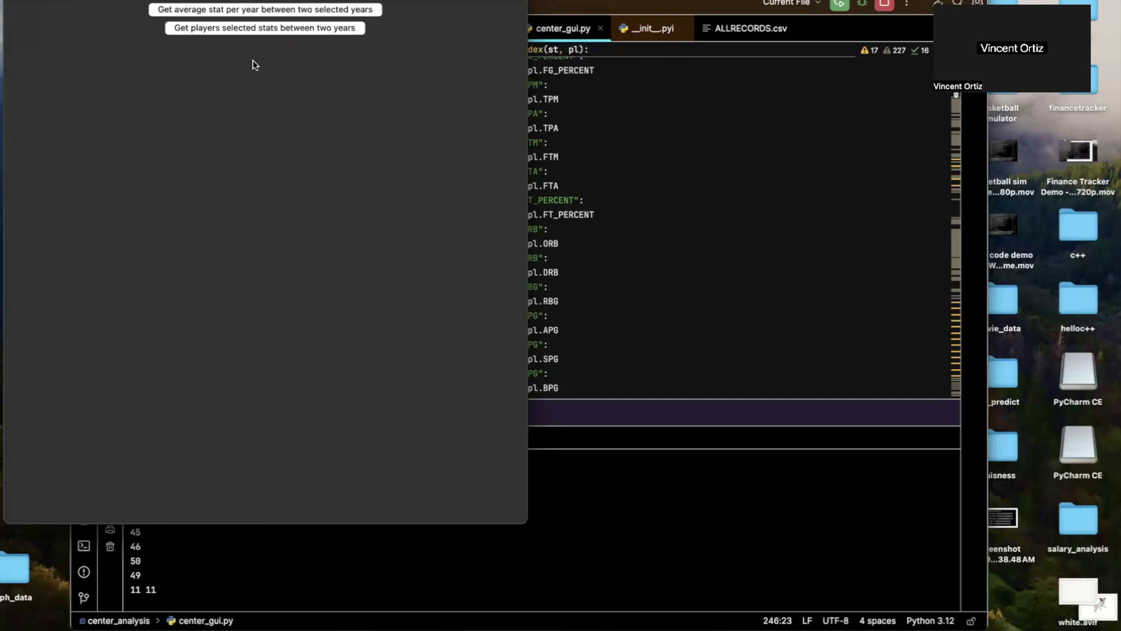
click(277, 31)
click(222, 29)
click(295, 8)
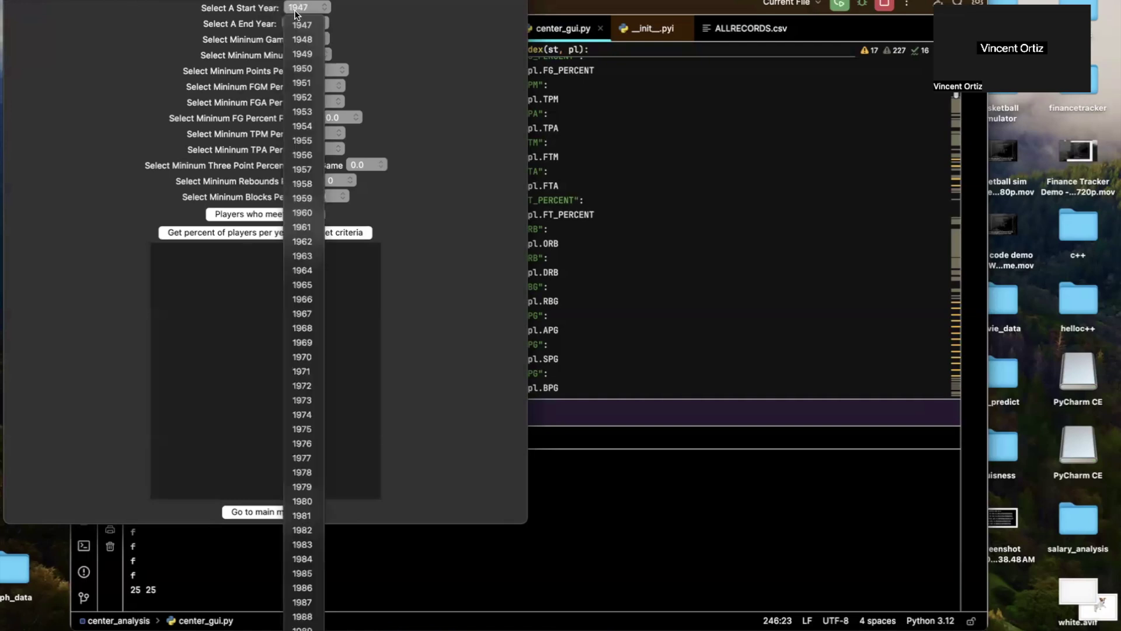
scroll(319, 526, down, 5)
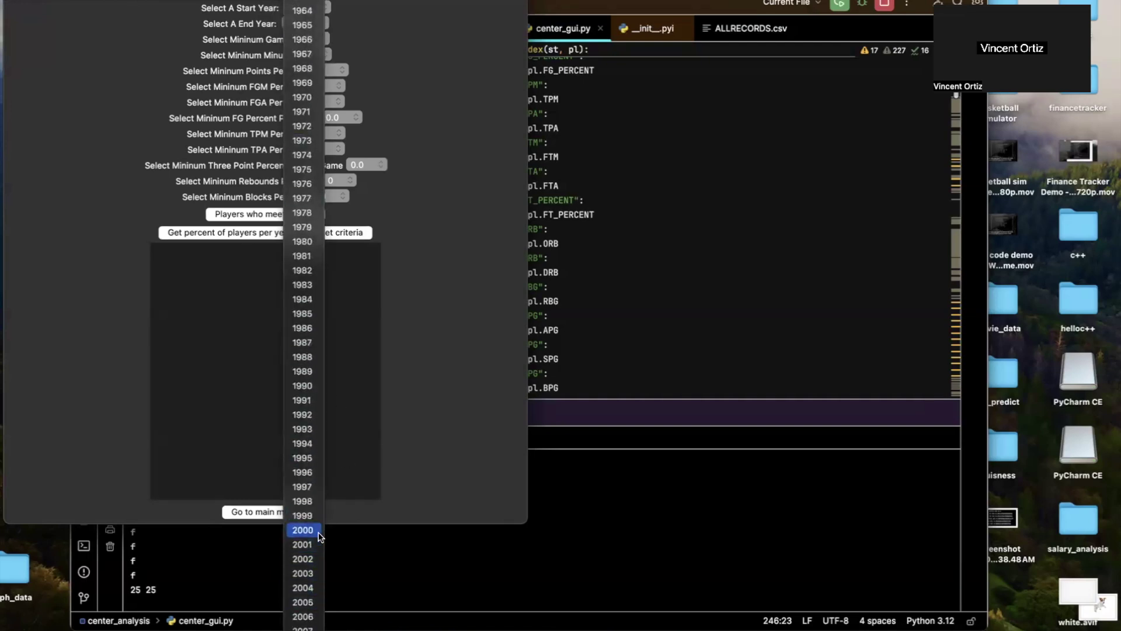
click(318, 530)
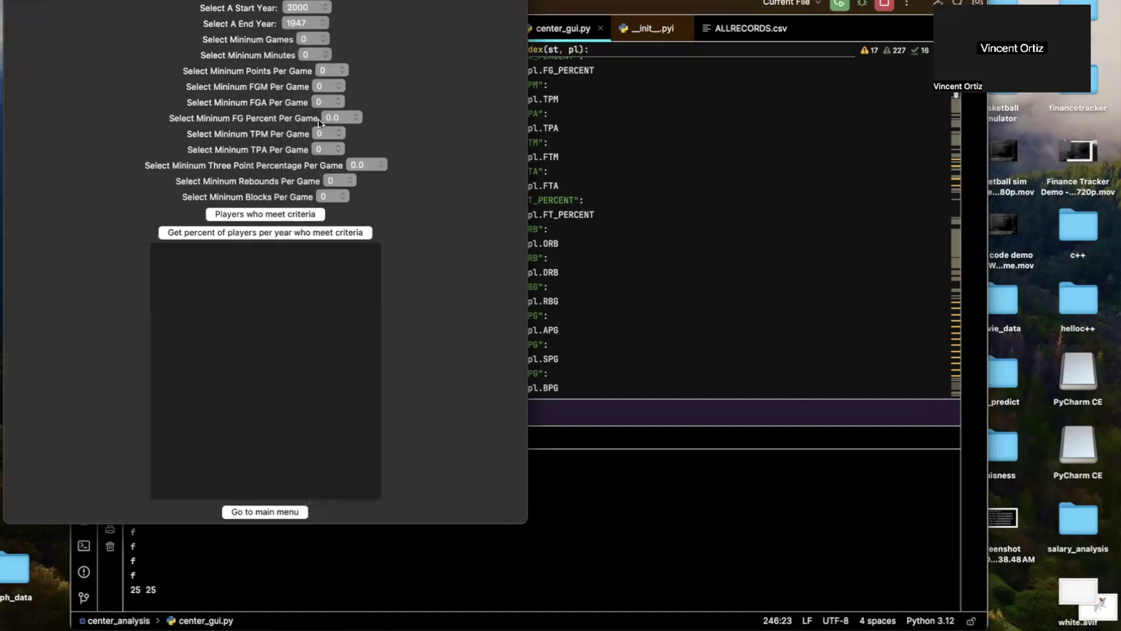
click(320, 22)
scroll(301, 315, down, 10)
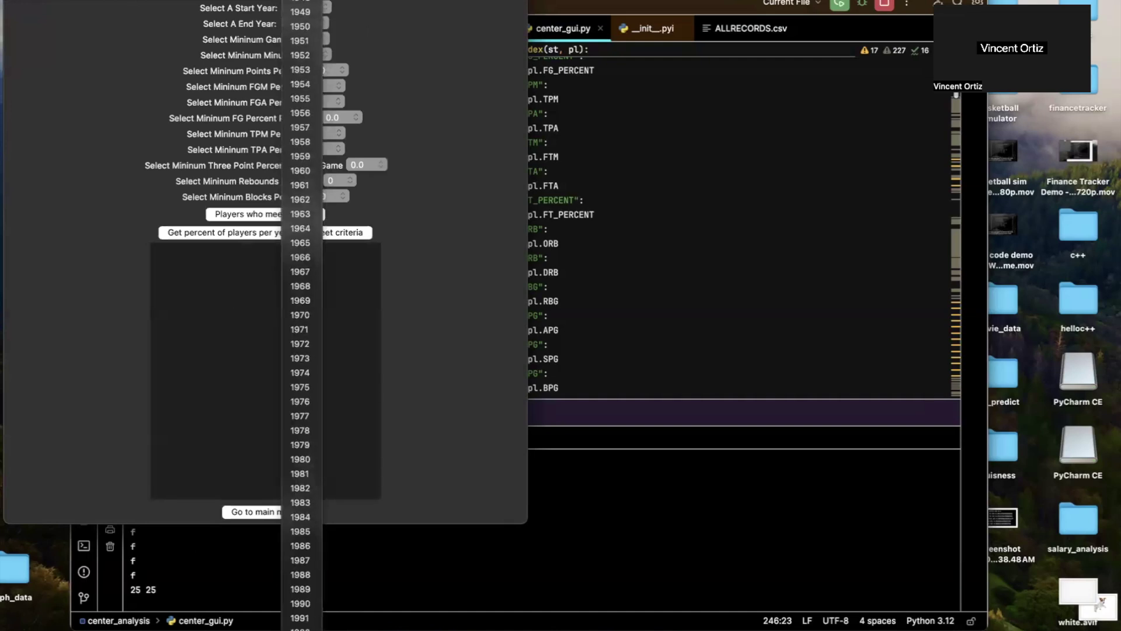
click(301, 620)
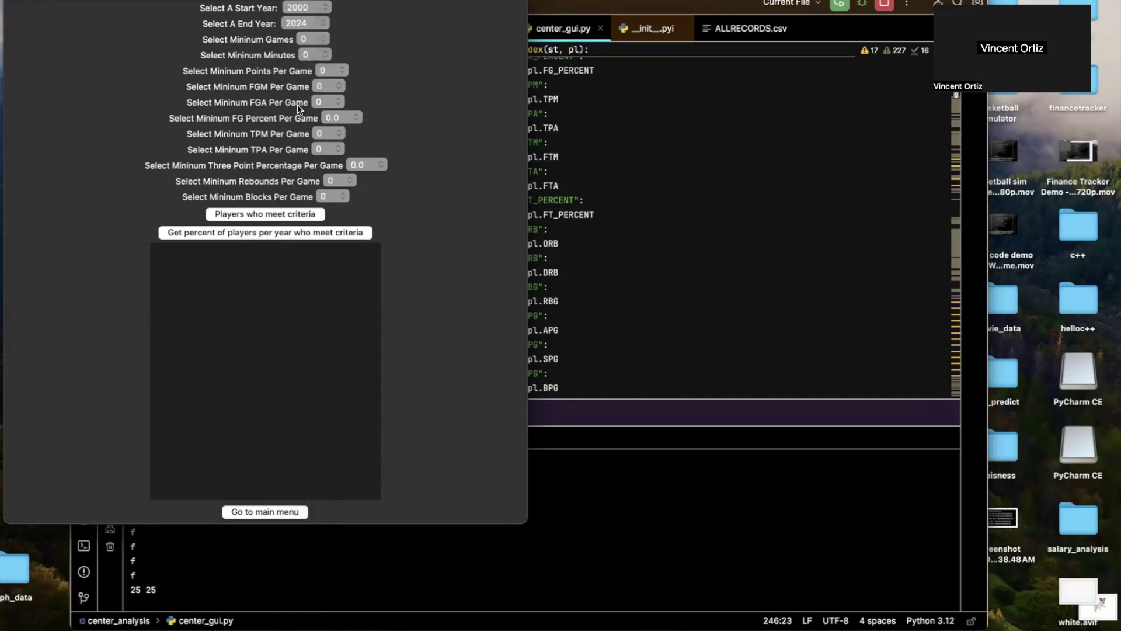
Set the per-game minimums to 0.4 FG percent, 10 points and 1 TPA.
click(338, 114)
click(291, 46)
click(331, 115)
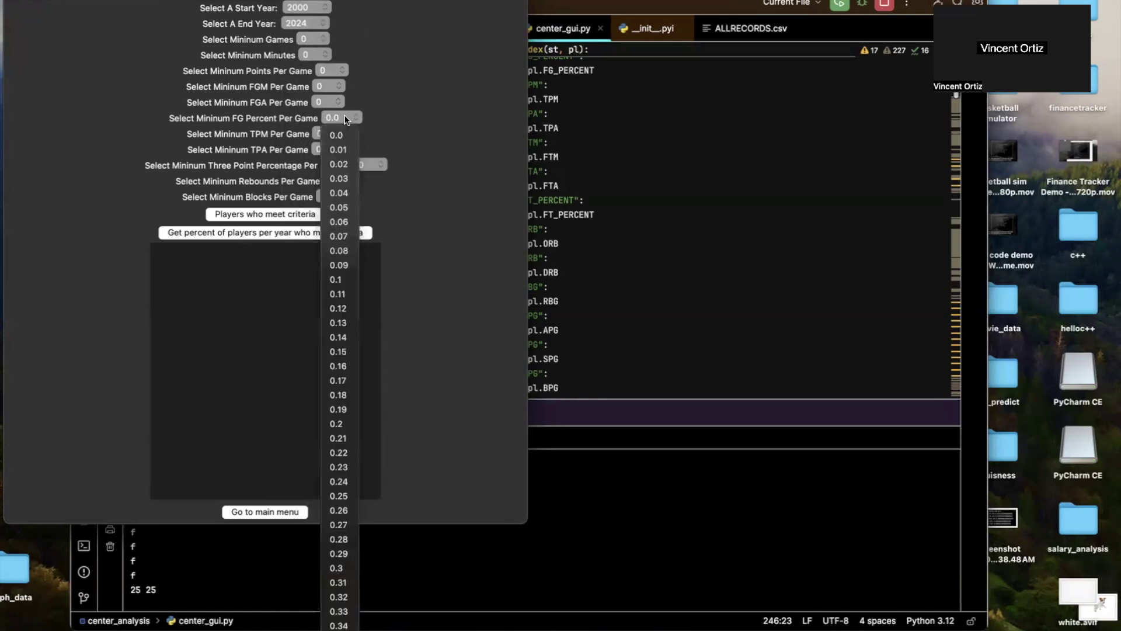
click(338, 564)
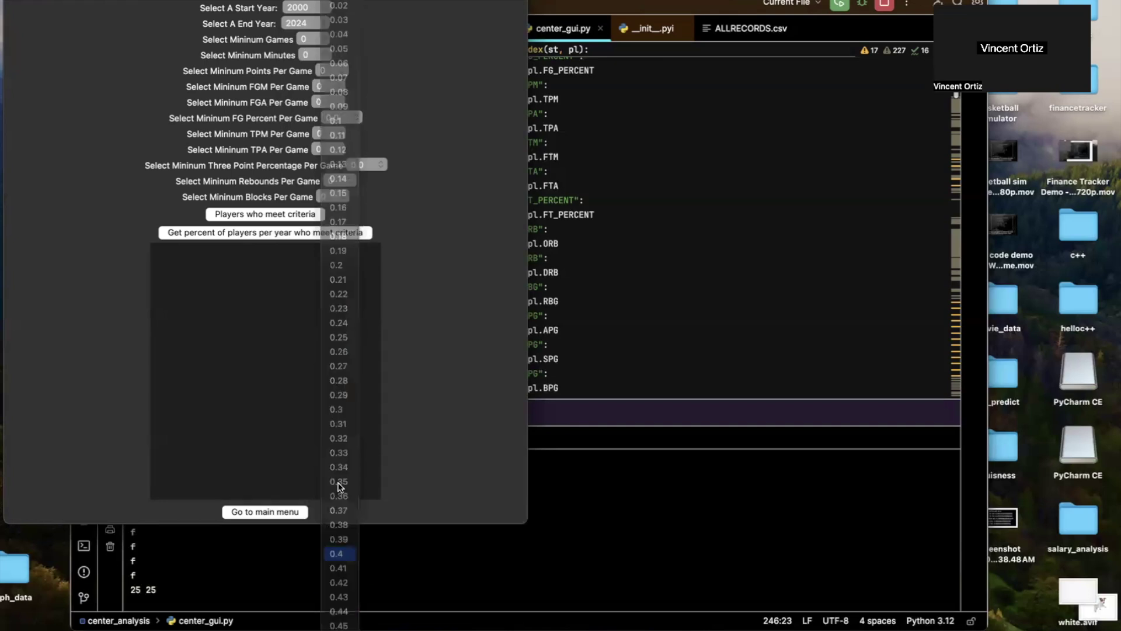
click(325, 146)
click(324, 181)
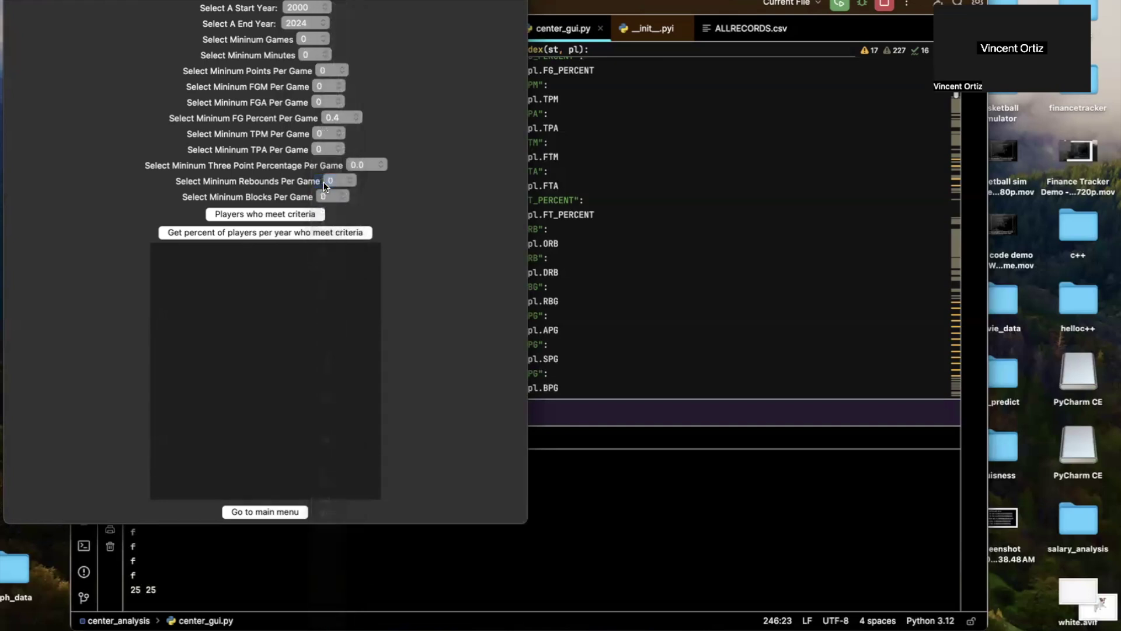
click(328, 68)
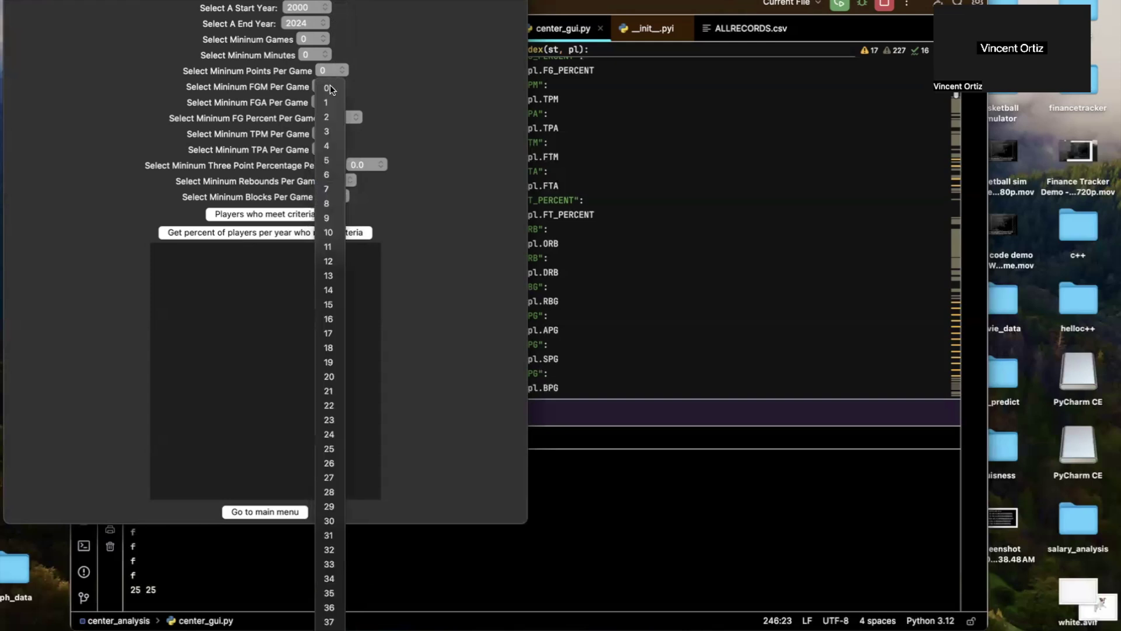
click(351, 100)
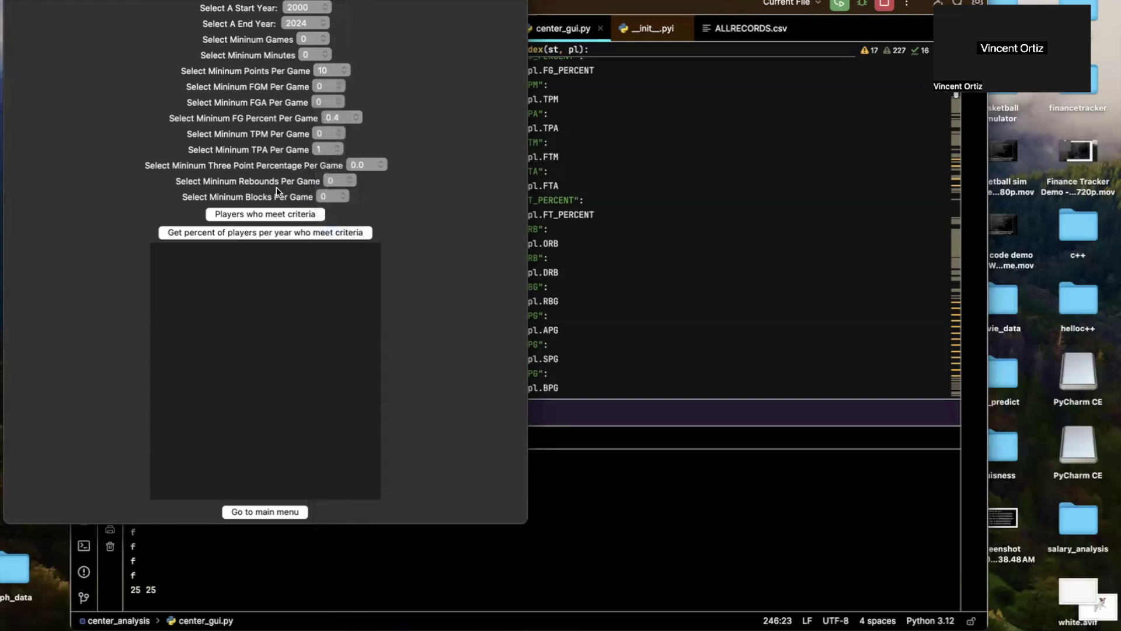
Graph the number of players per year who meet the criteria, close the figure and look through the list of qualifying players.
click(267, 212)
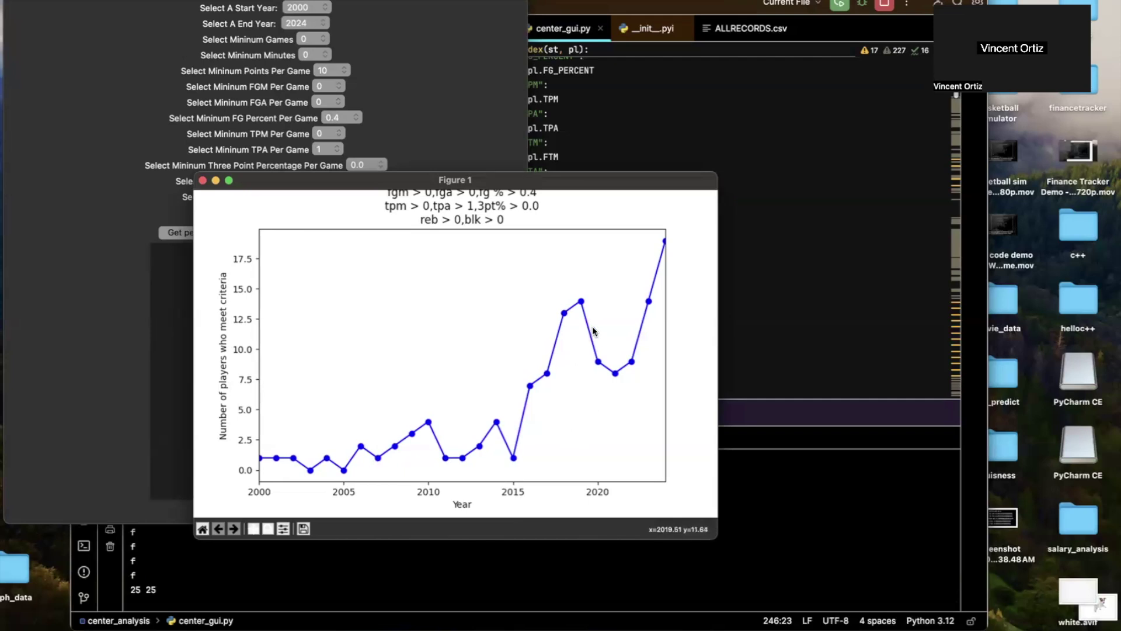
click(202, 180)
scroll(251, 391, down, 15)
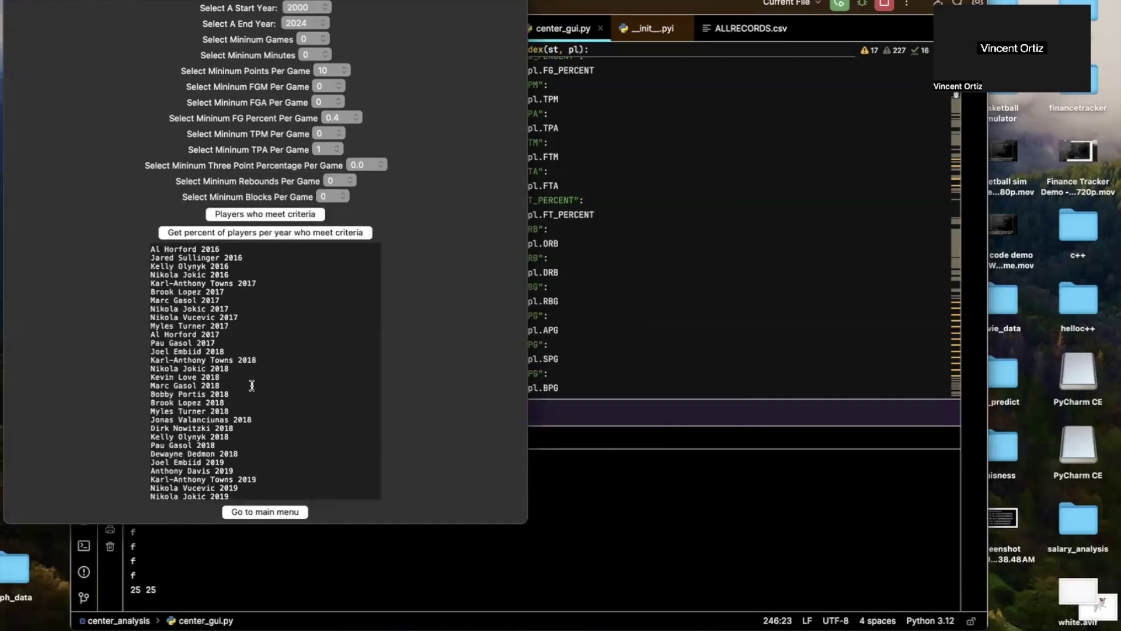
scroll(251, 385, up, 10)
scroll(252, 385, down, 10)
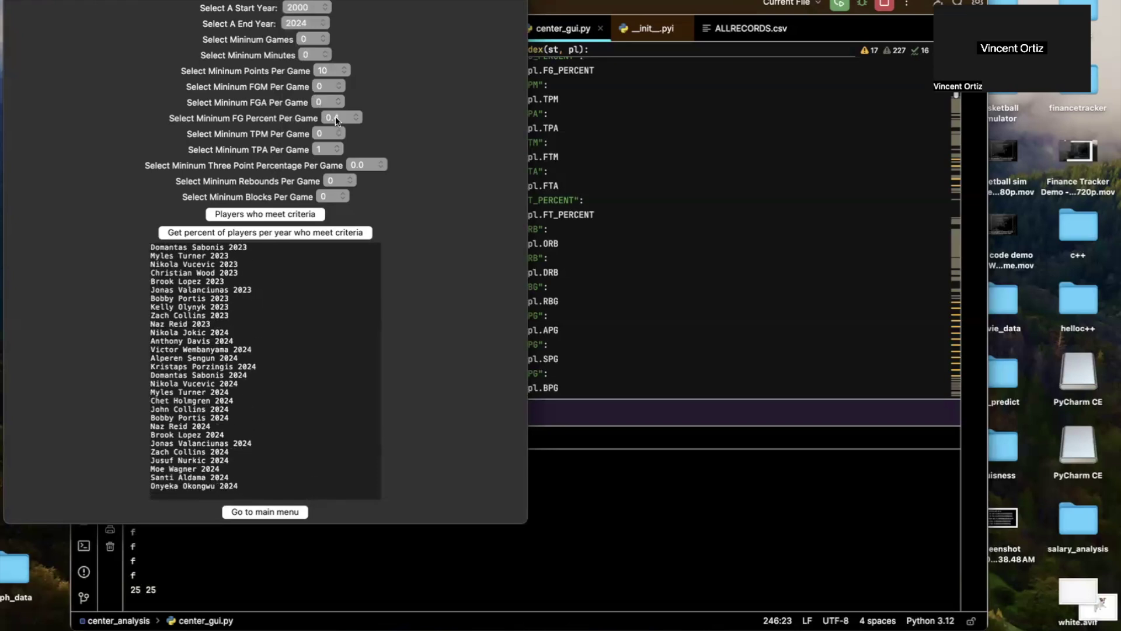
Set the minimum games to 38, graph the number of qualifying players per year, and close the figure.
click(313, 40)
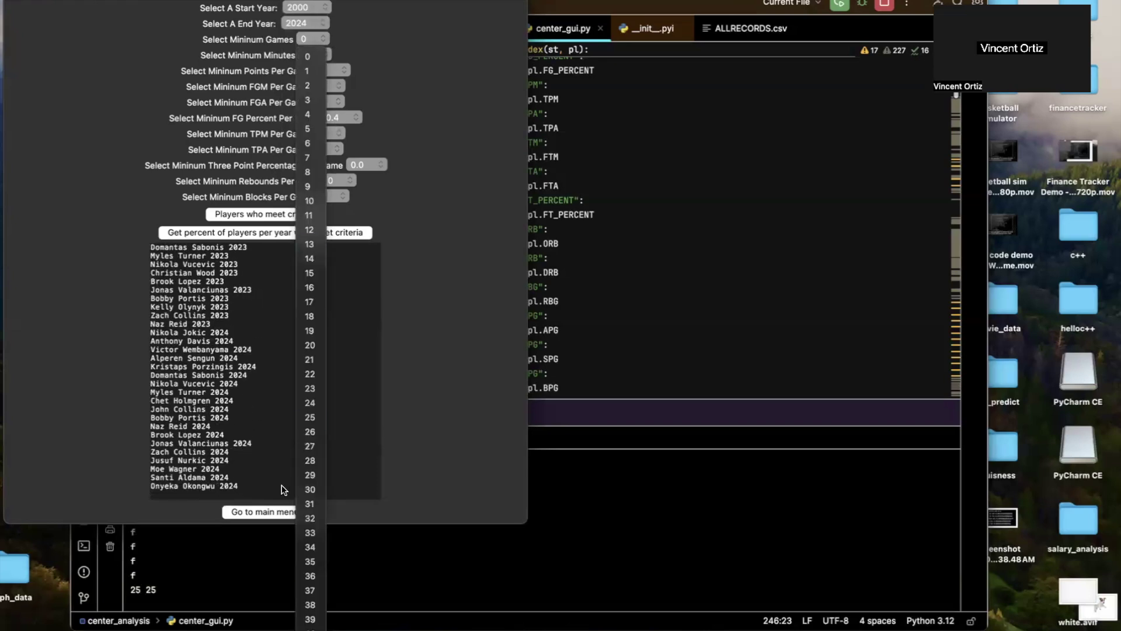
click(310, 605)
click(289, 211)
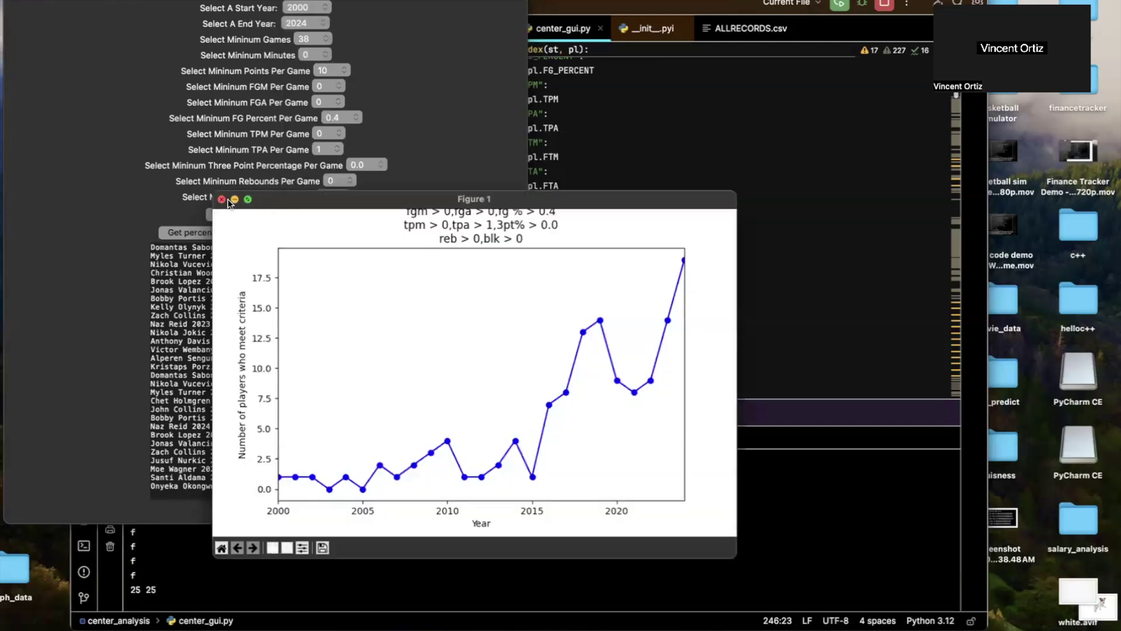
click(222, 199)
Raise the minimum points per game to 15, regraph the number of players who meet the criteria, and close the figure.
click(318, 86)
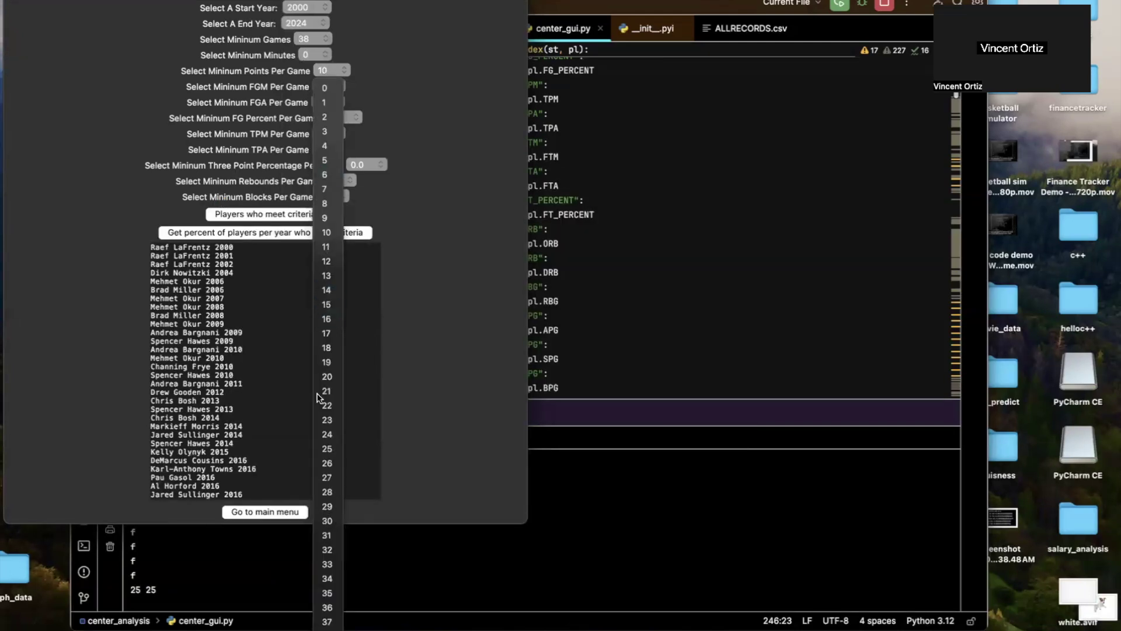
click(327, 318)
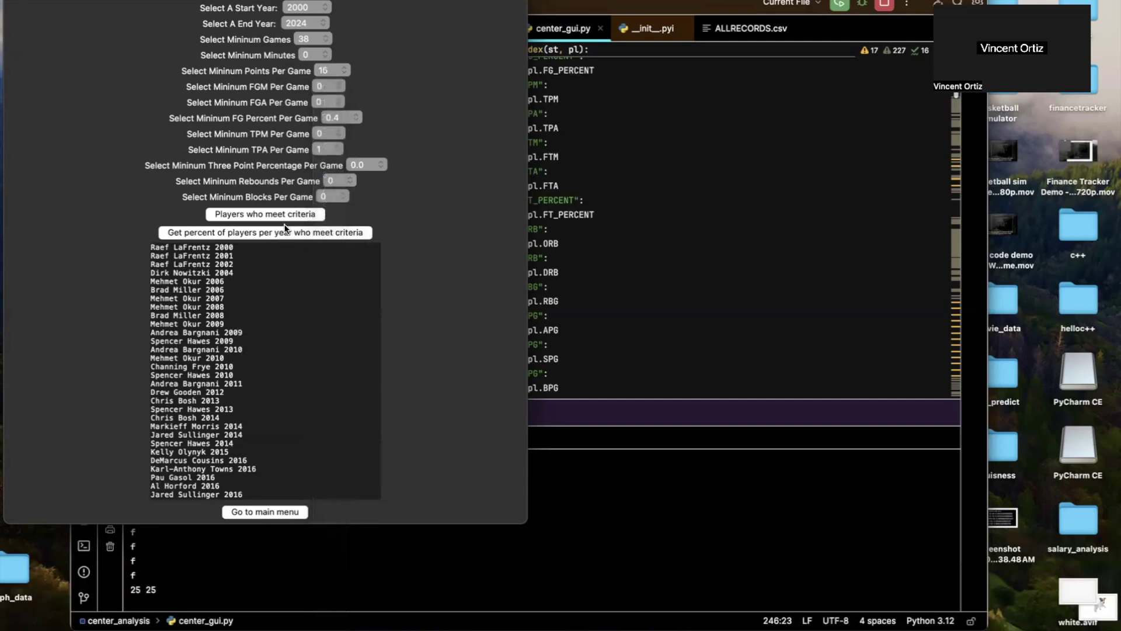
click(269, 210)
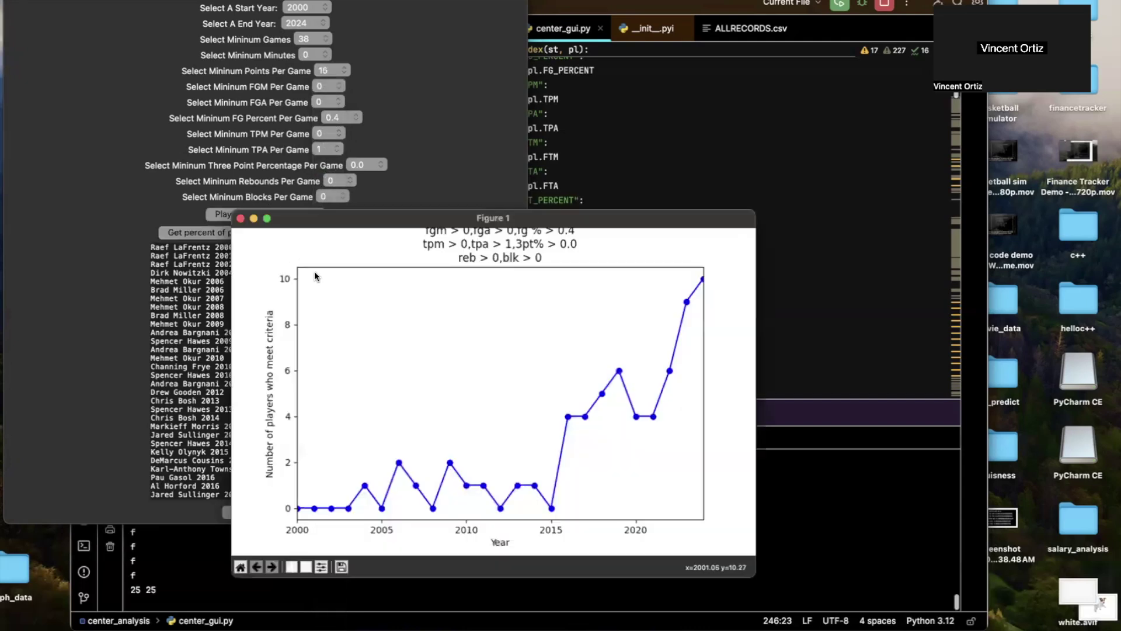
click(240, 218)
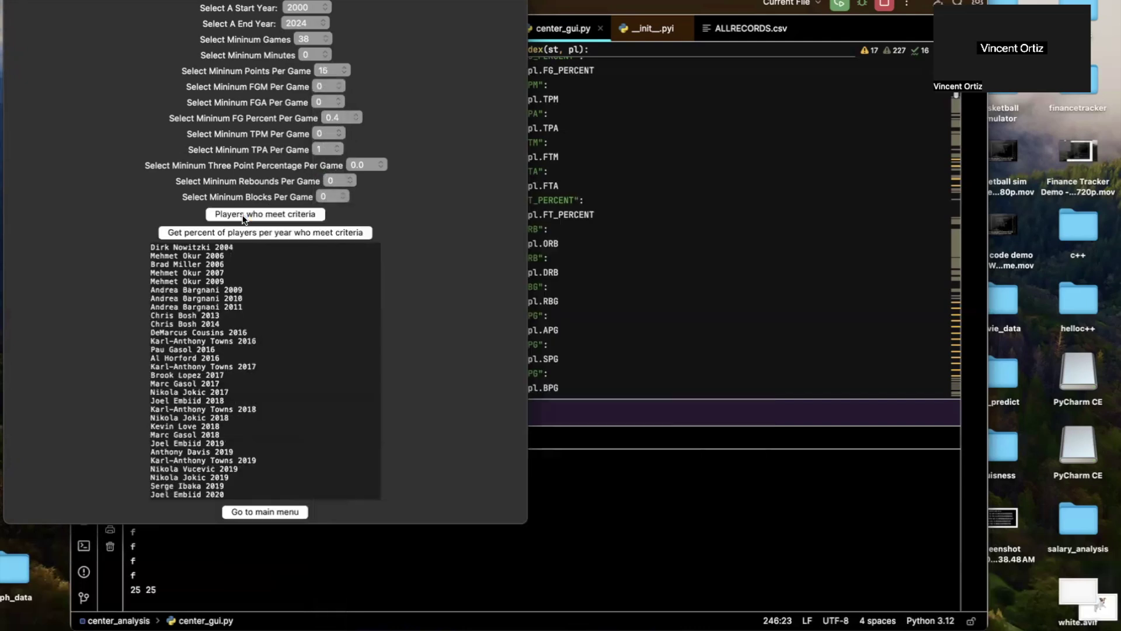
Set the minimum TPM per game to 1 and graph the players who meet the criteria twice, closing each figure after viewing.
click(325, 132)
click(325, 167)
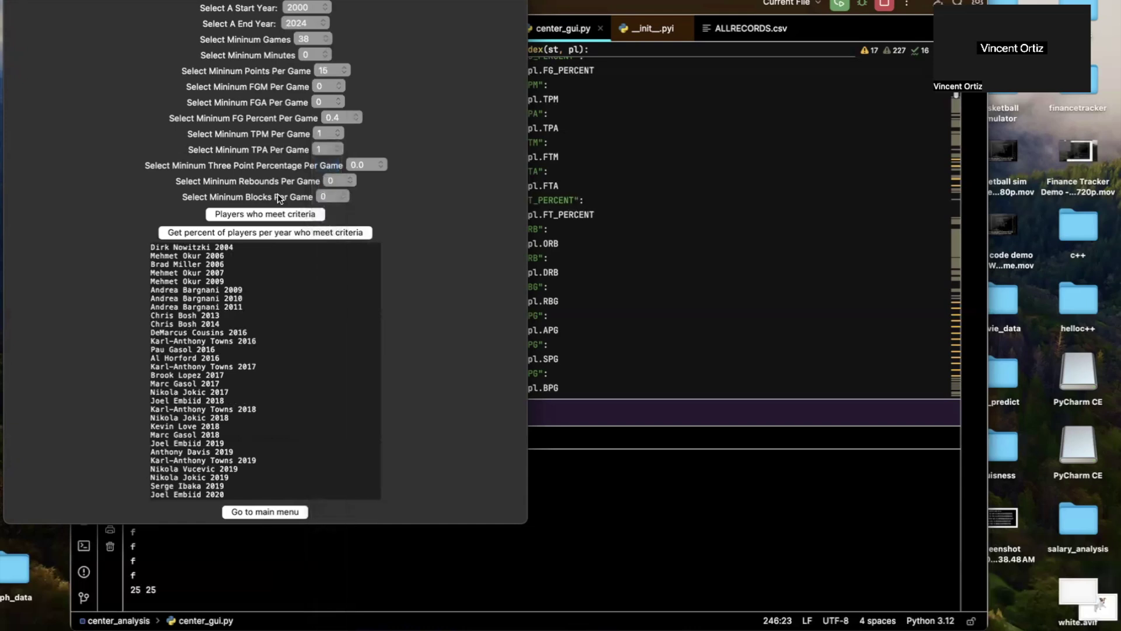
click(269, 212)
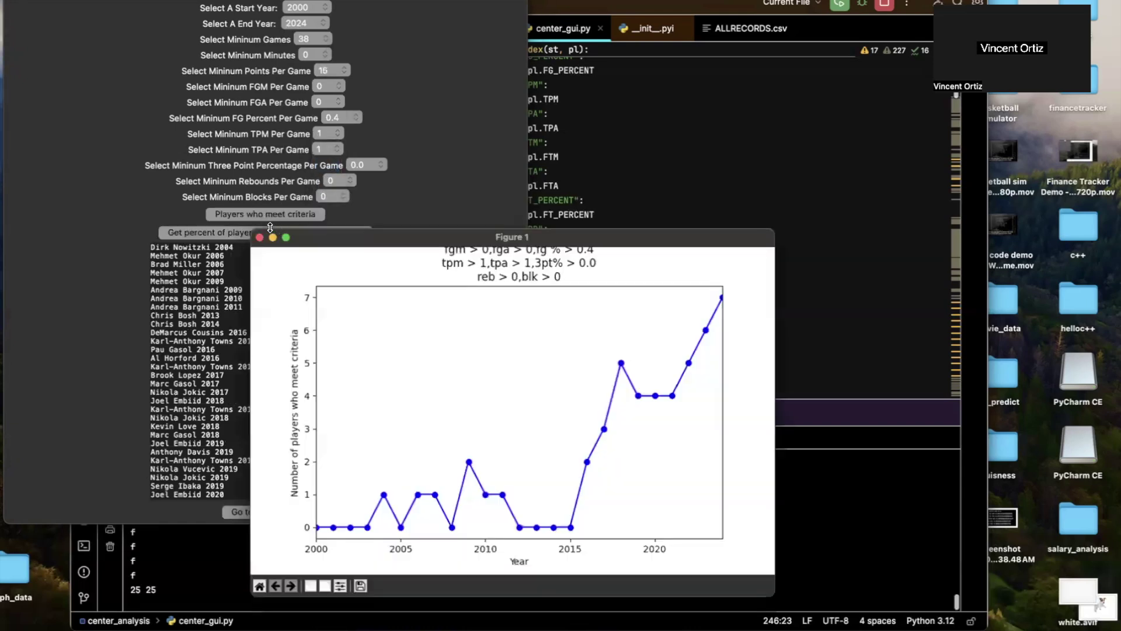
click(260, 237)
click(268, 213)
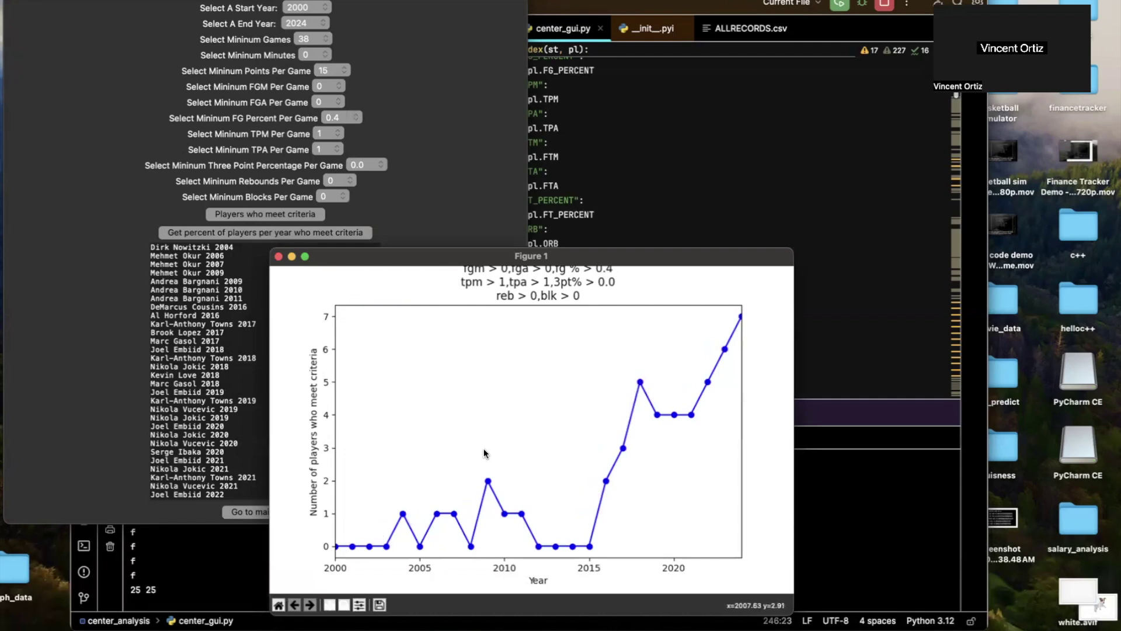
click(278, 257)
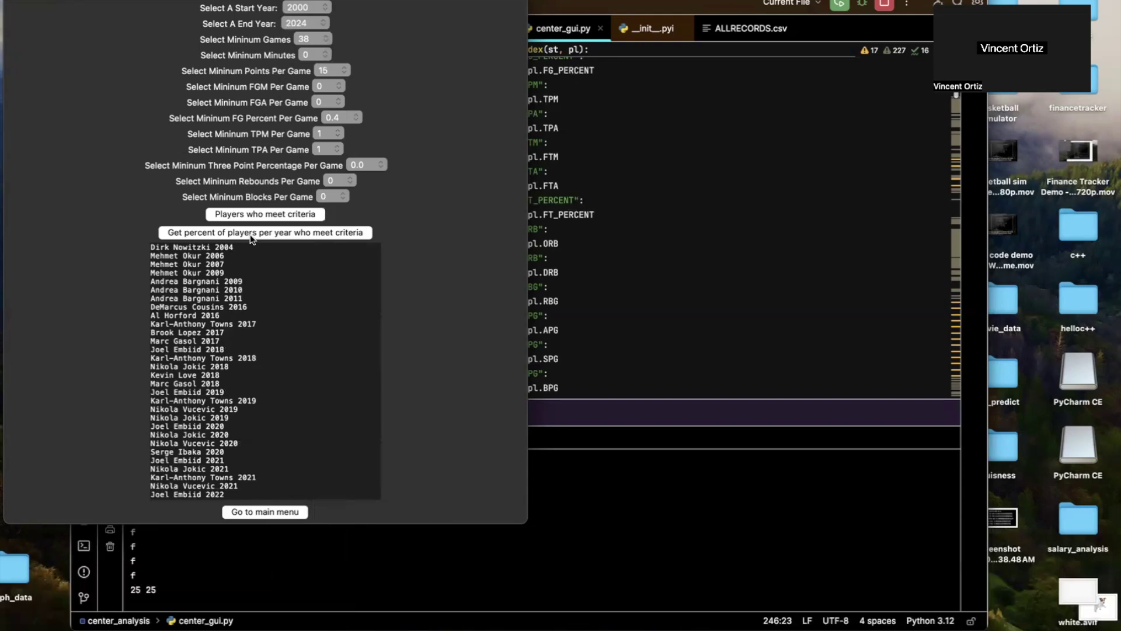
Graph the percent of players per year who meet the criteria, move the figure up to read its full title, and close it.
click(250, 232)
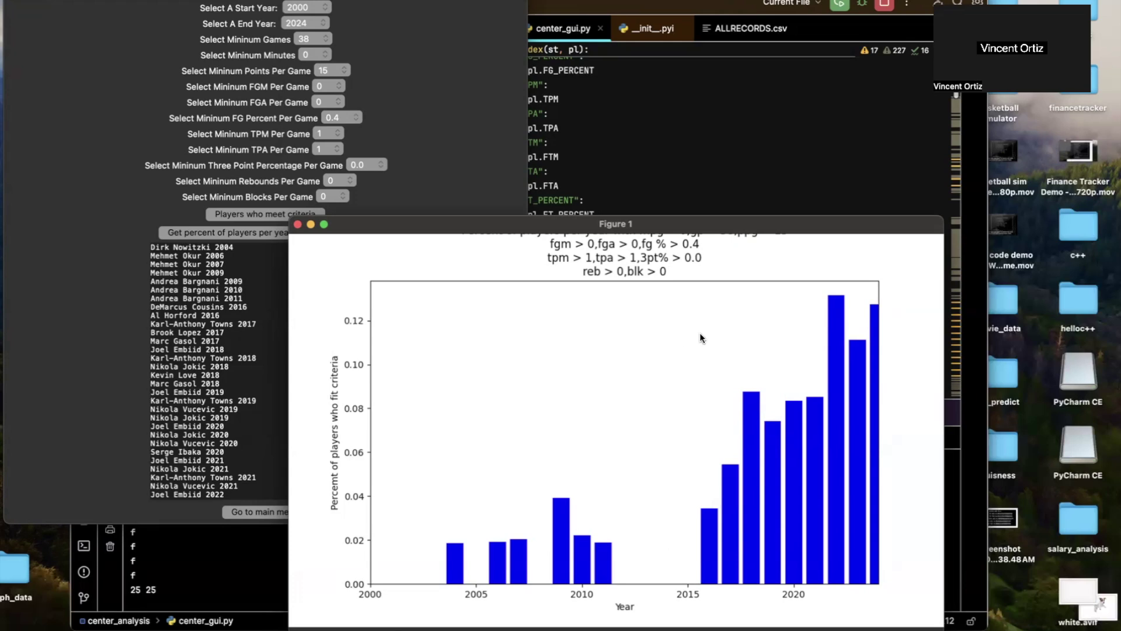
drag(380, 217, 370, 55)
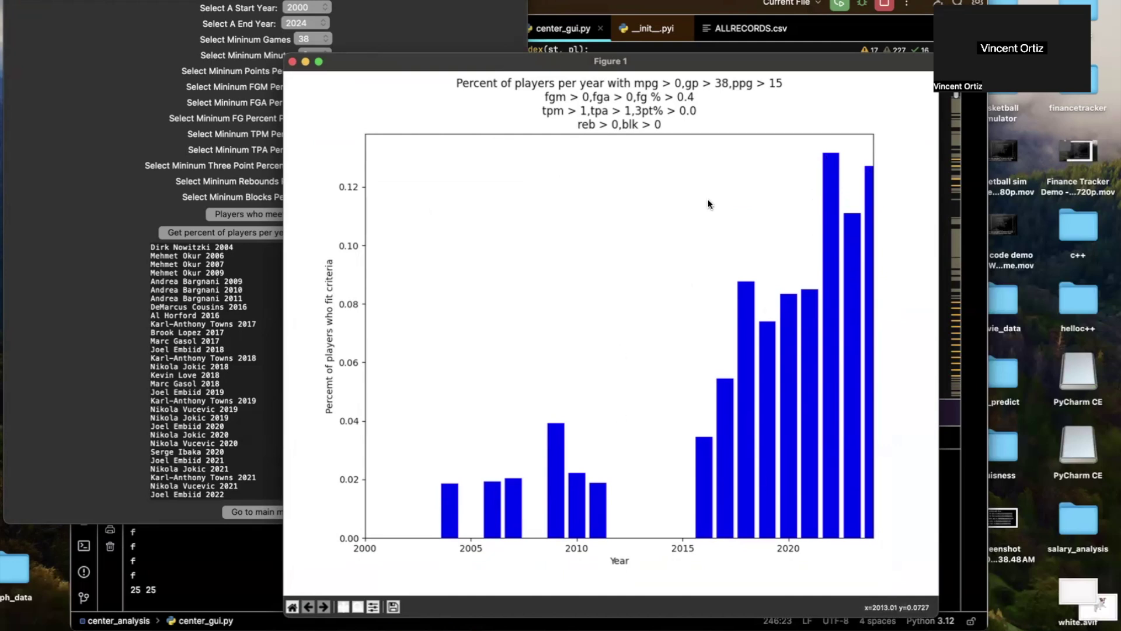
click(290, 59)
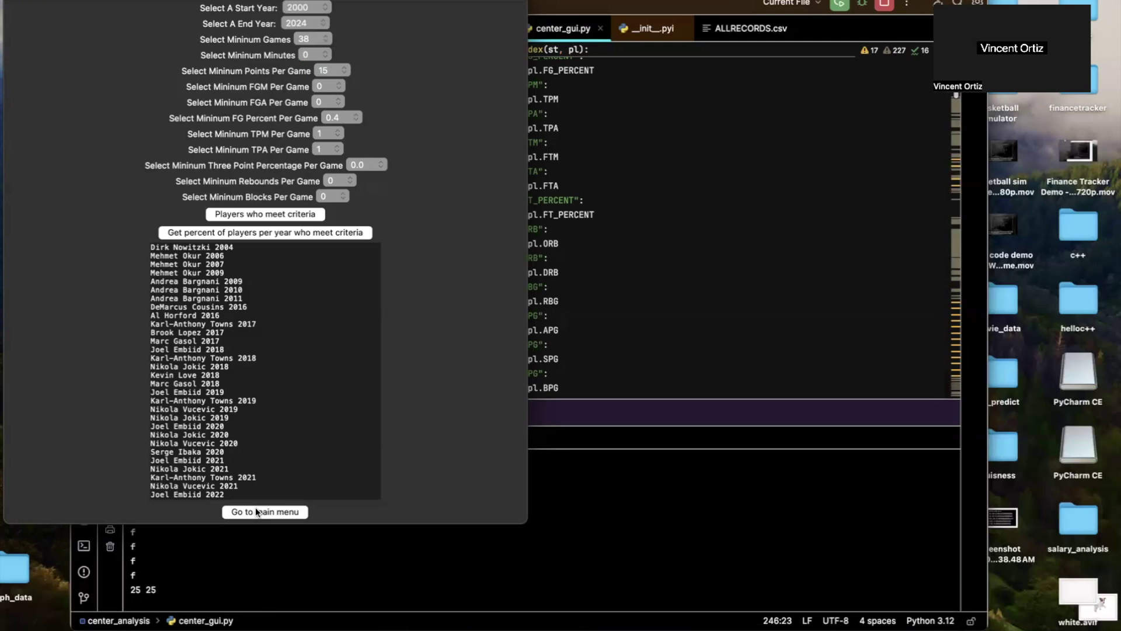
Graph the percent of qualifying players per year once more, close the figure, and return to the main menu.
click(307, 24)
click(288, 233)
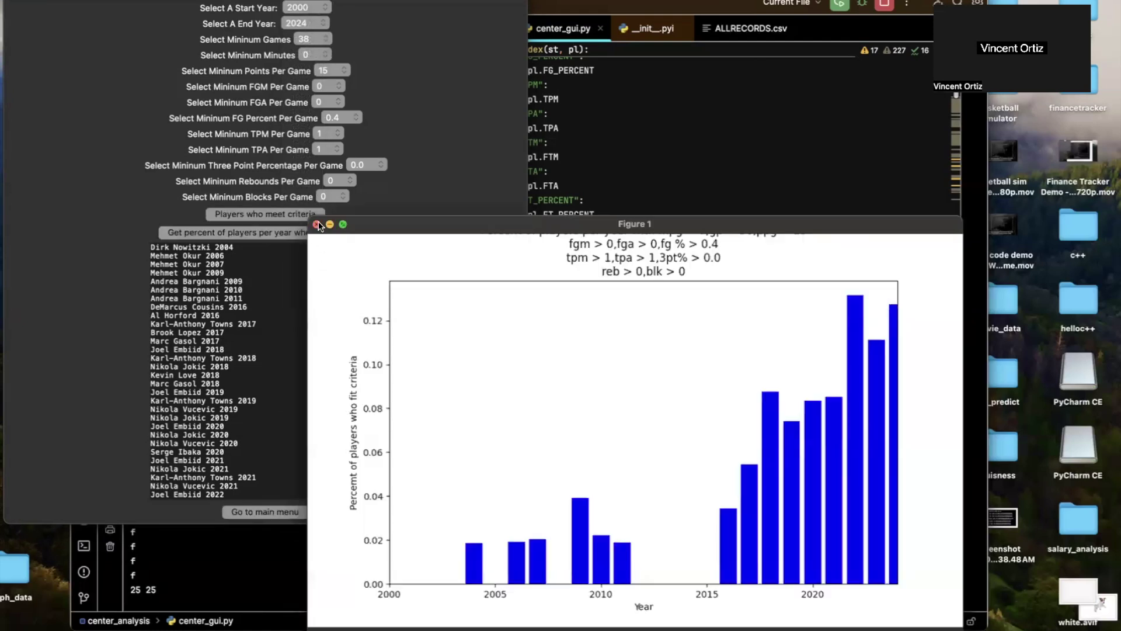
click(317, 224)
click(234, 512)
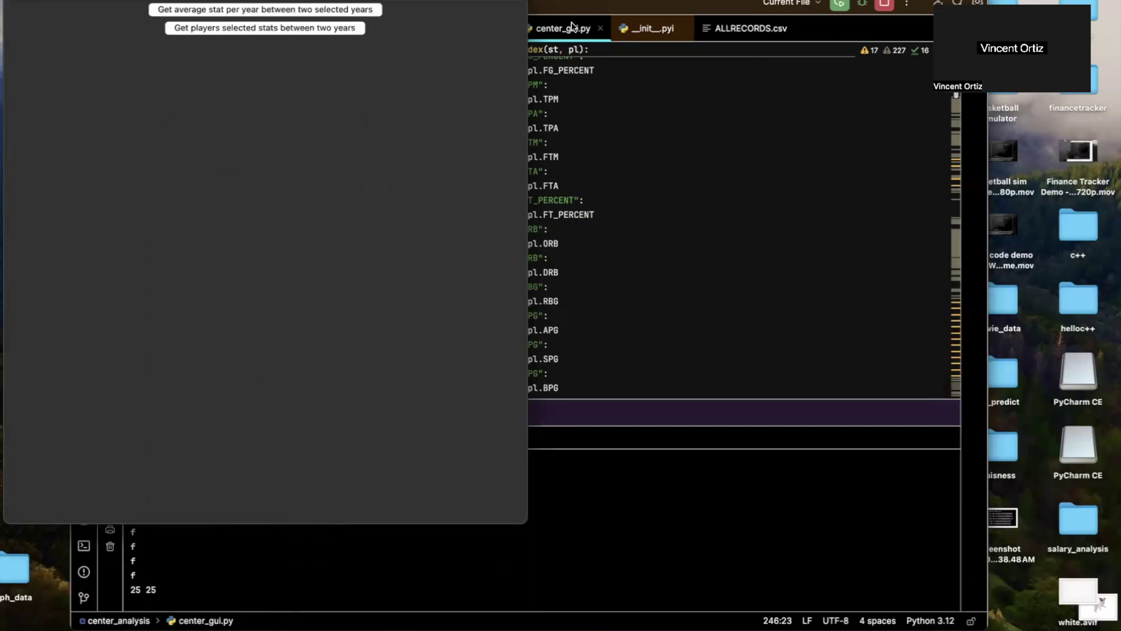